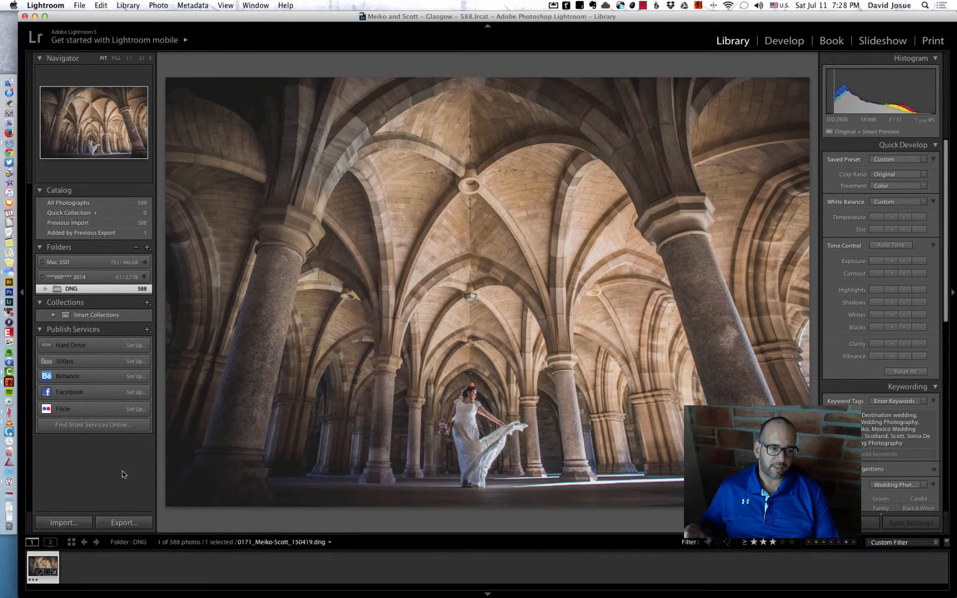
Open the export settings for the selected photo, apply the Facebook 960 DJ preset and set the watermark to DJ - Blanco - Izquierdo.
{"action": "left_click", "coordinate": [123, 522]}
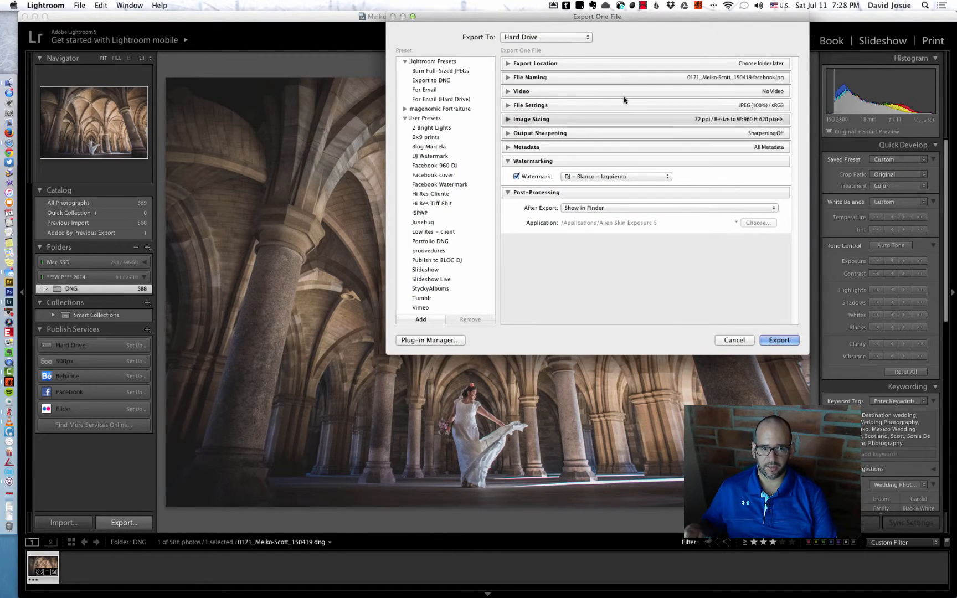
{"action": "left_click", "coordinate": [435, 166]}
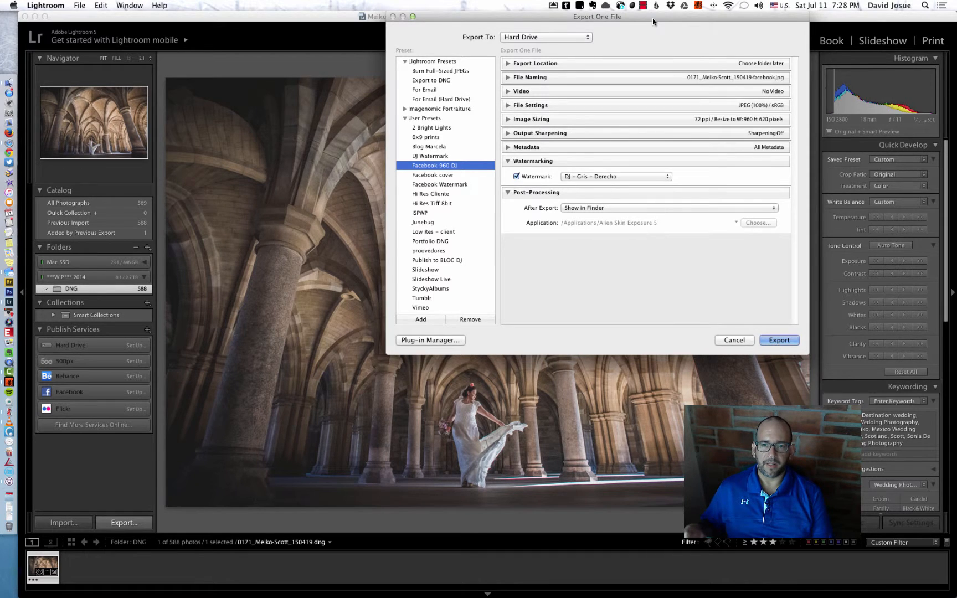
{"action": "left_click_drag", "start_coordinate": [654, 16], "coordinate": [568, 4]}
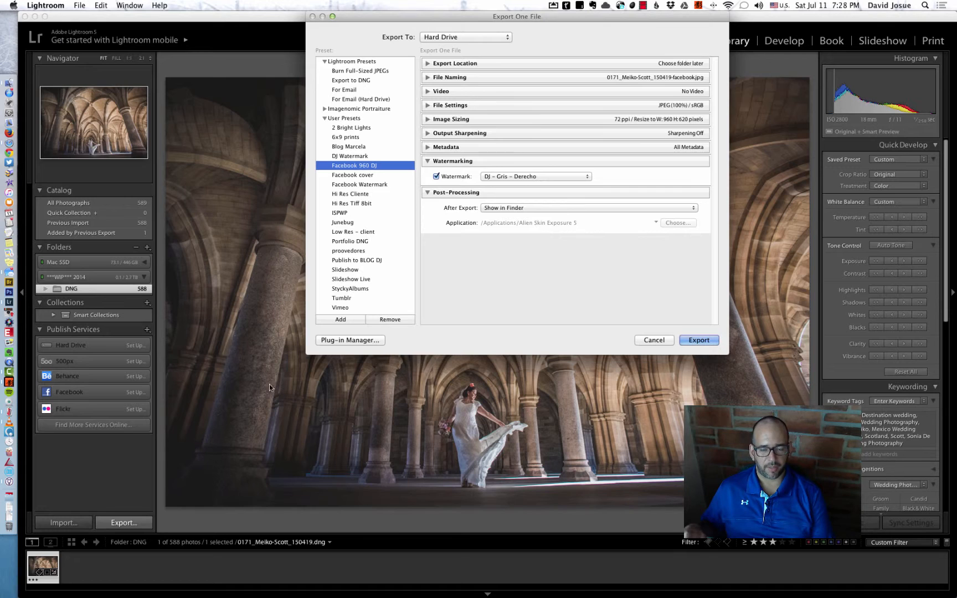
{"action": "left_click", "coordinate": [527, 177]}
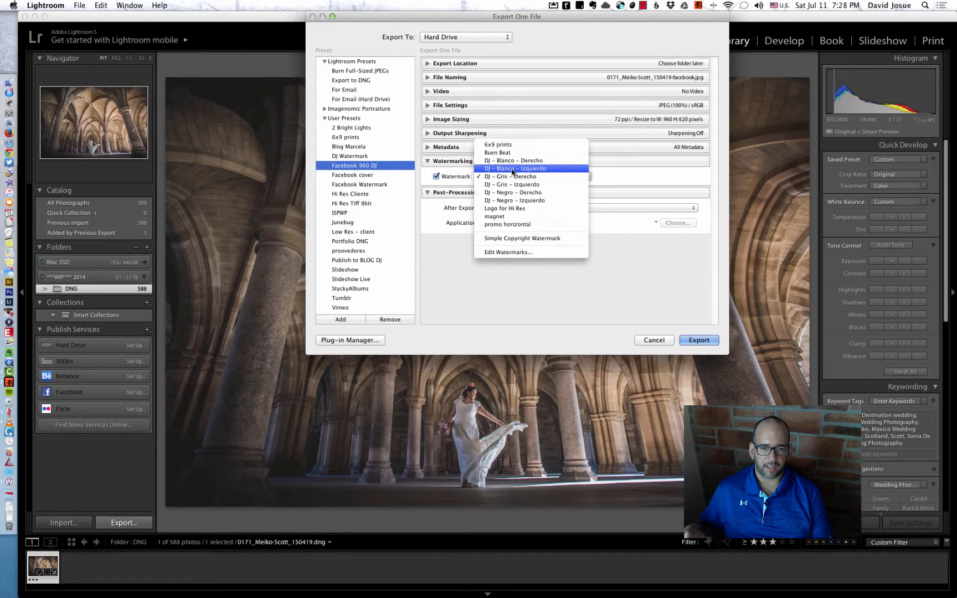
{"action": "left_click", "coordinate": [512, 168]}
{"action": "left_click", "coordinate": [510, 175]}
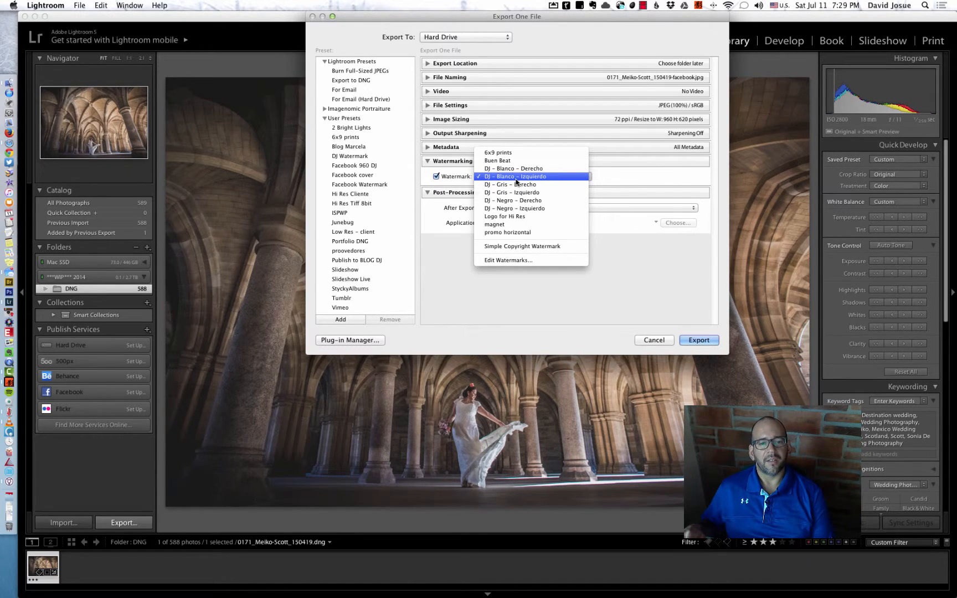
{"action": "left_click", "coordinate": [525, 178]}
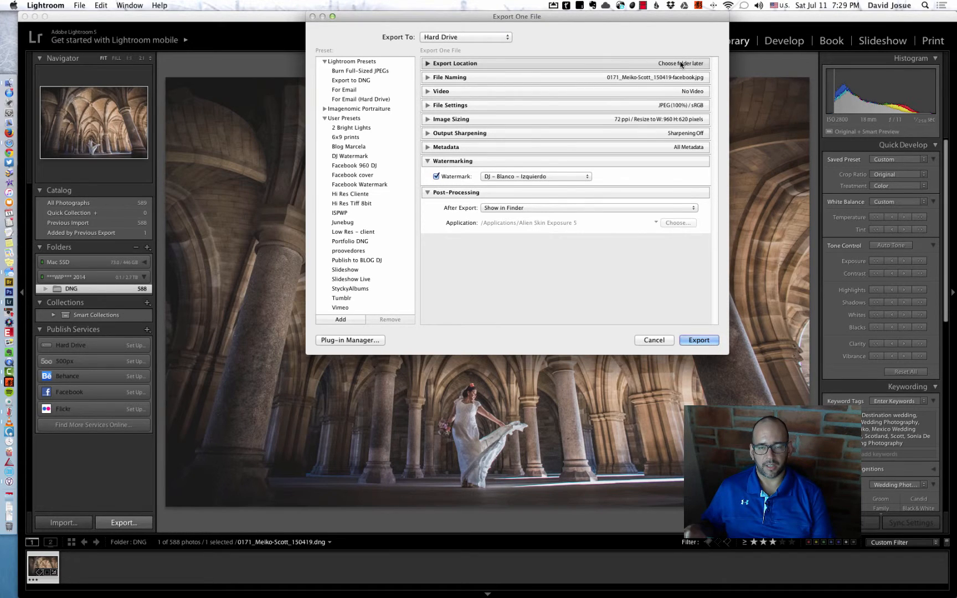
Export the photo into the Facebook folder and preview the exported JPEG with Quick Look.
{"action": "left_click", "coordinate": [698, 341]}
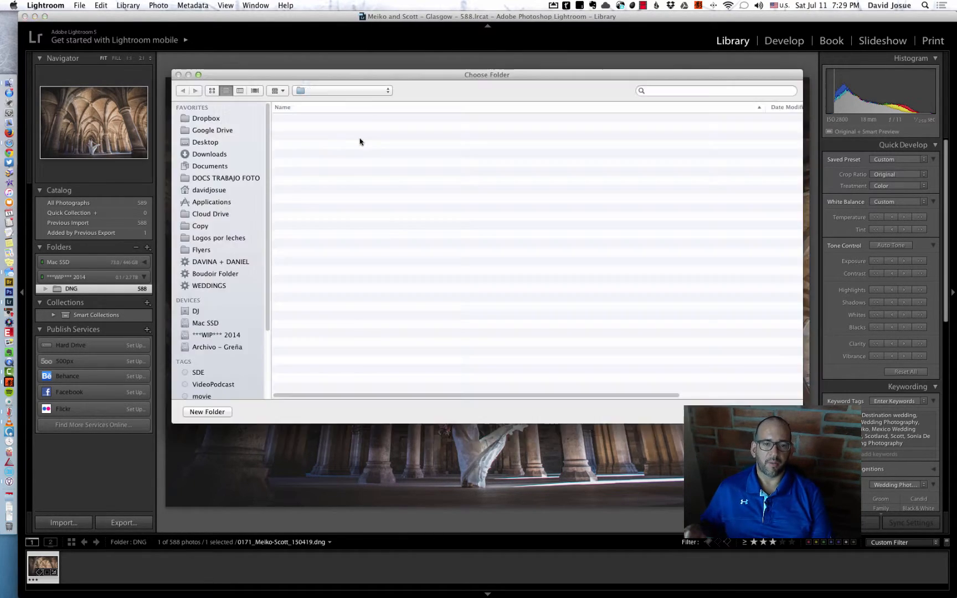
{"action": "left_click_drag", "start_coordinate": [444, 75], "coordinate": [496, 103]}
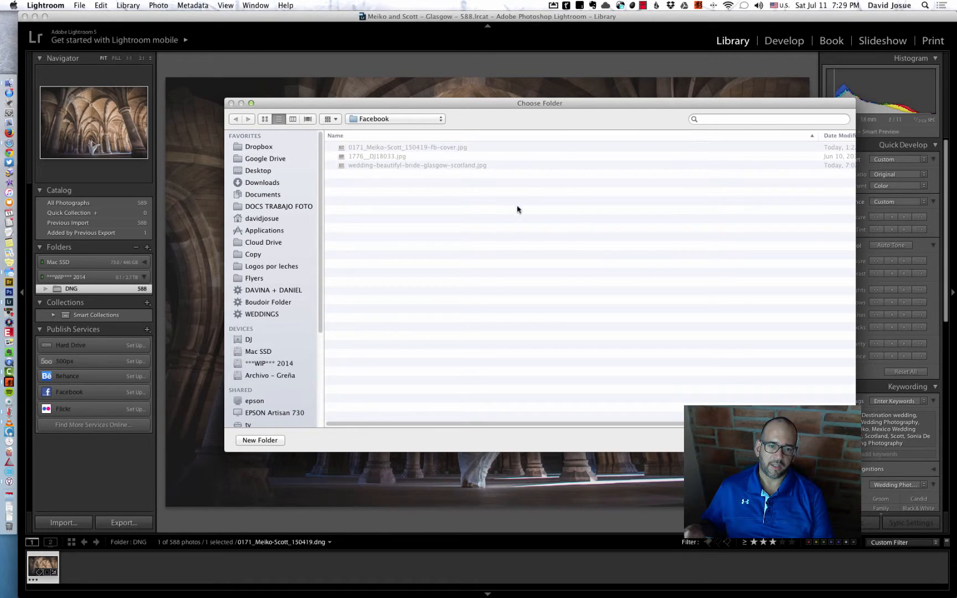
{"action": "left_click", "coordinate": [364, 118]}
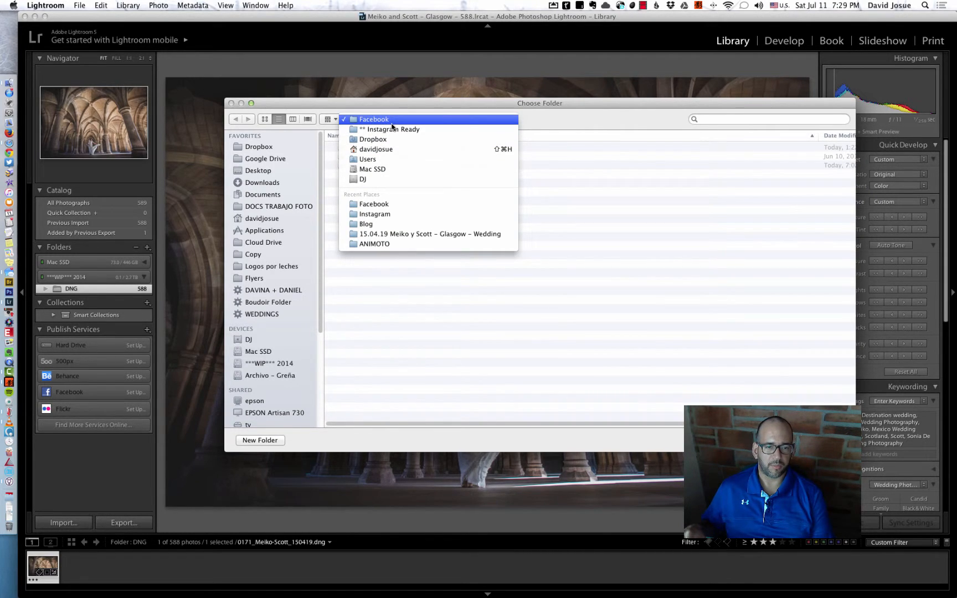
{"action": "left_click", "coordinate": [390, 121]}
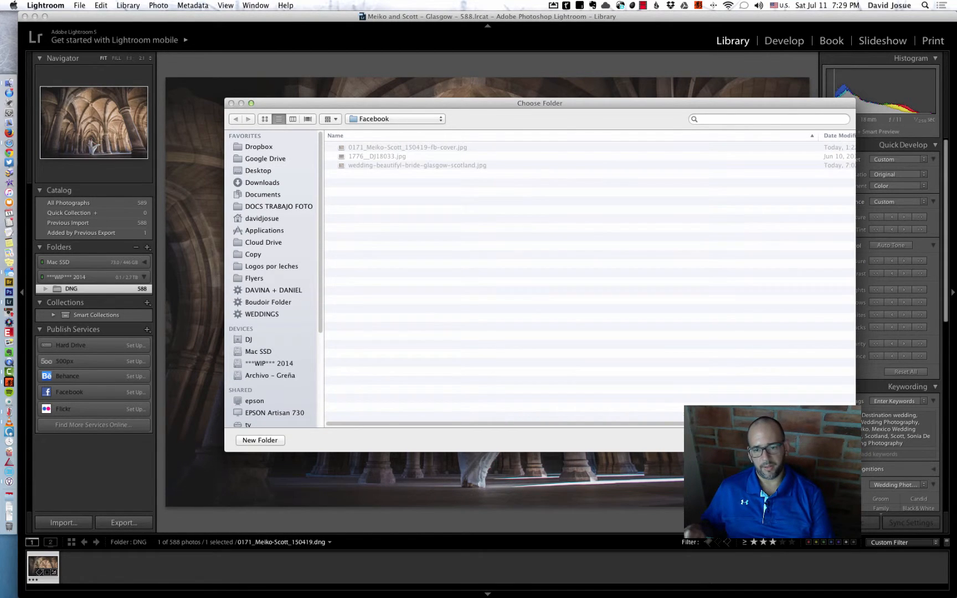
{"action": "key", "text": "Return"}
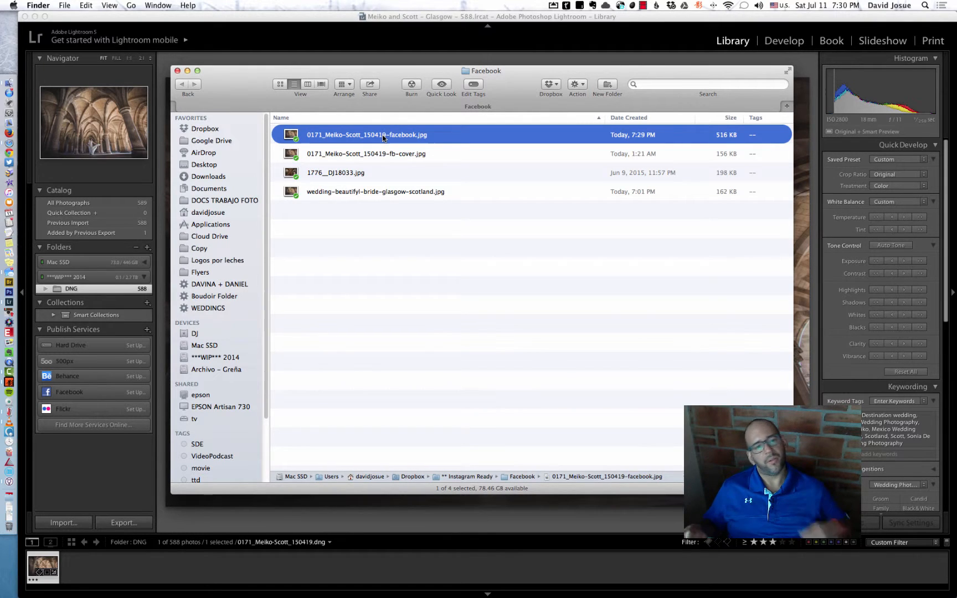
{"action": "key", "text": "space"}
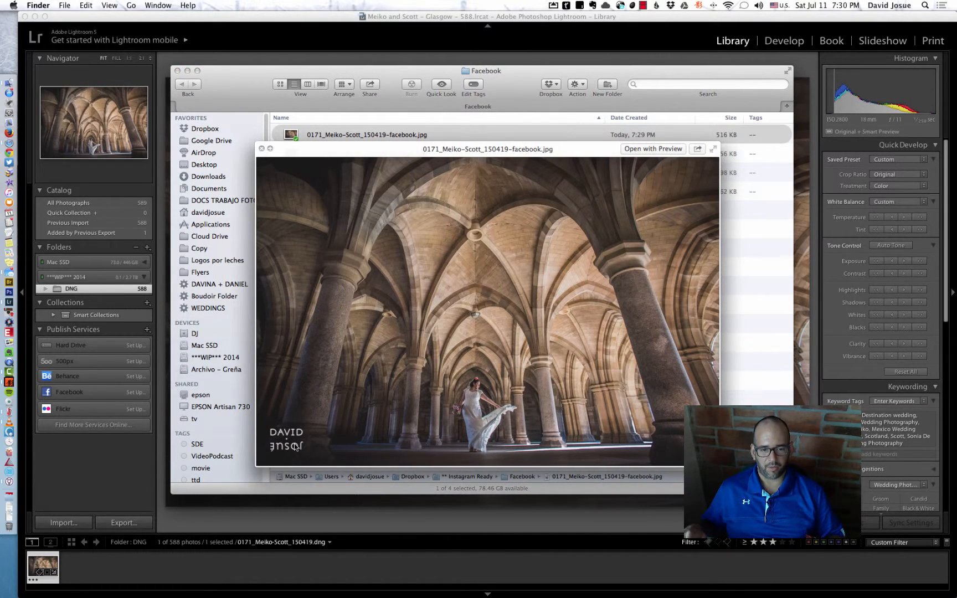
{"action": "key", "text": "space"}
Rename the exported JPEG as 01-Scotland-Glasgow-University-weddings-bride- followed by the photographer's name, keeping the .jpg extension.
{"action": "left_click", "coordinate": [388, 134]}
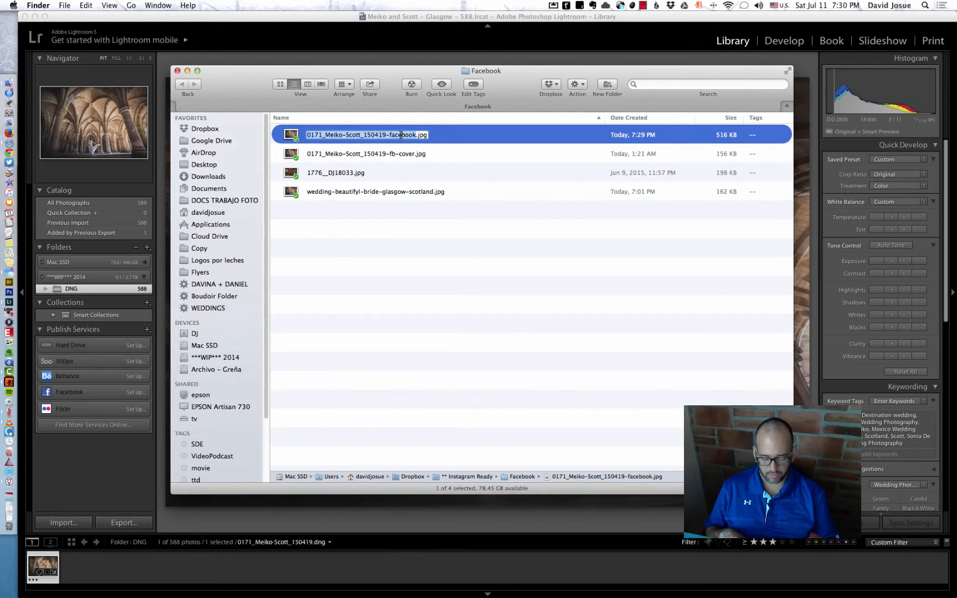
{"action": "type", "text": "01"}
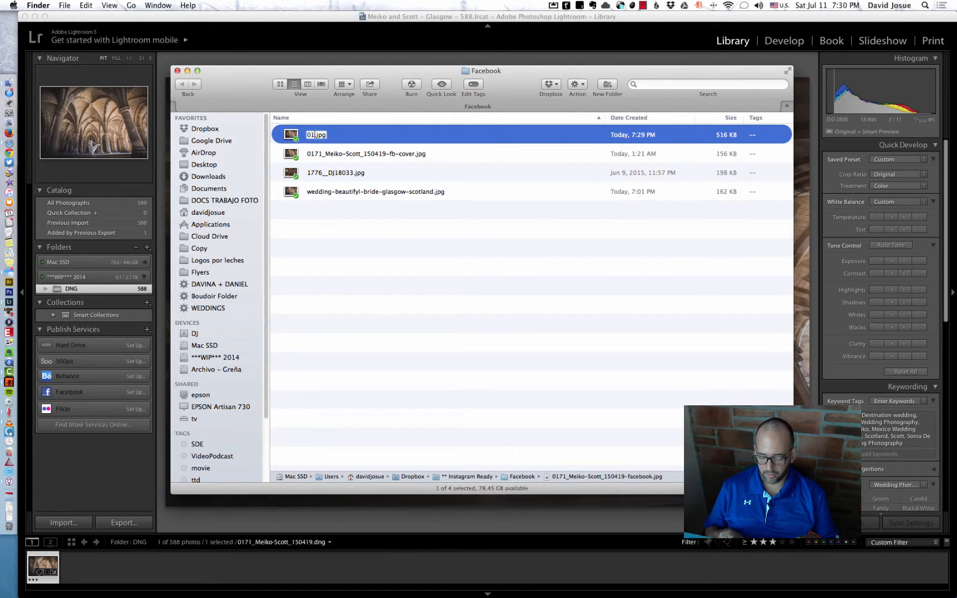
{"action": "type", "text": "-"}
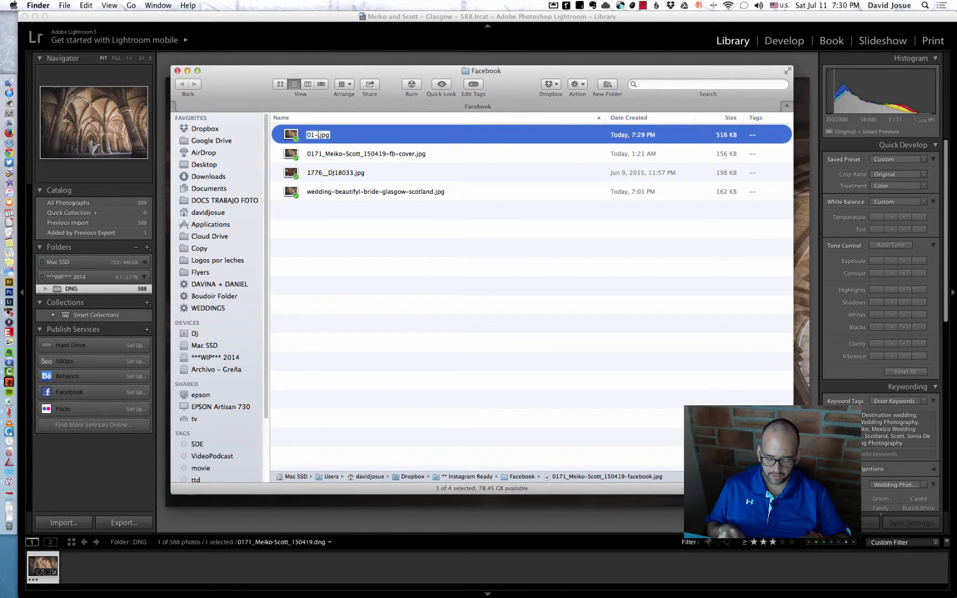
{"action": "type", "text": "Scotlan"}
{"action": "type", "text": "d-G"}
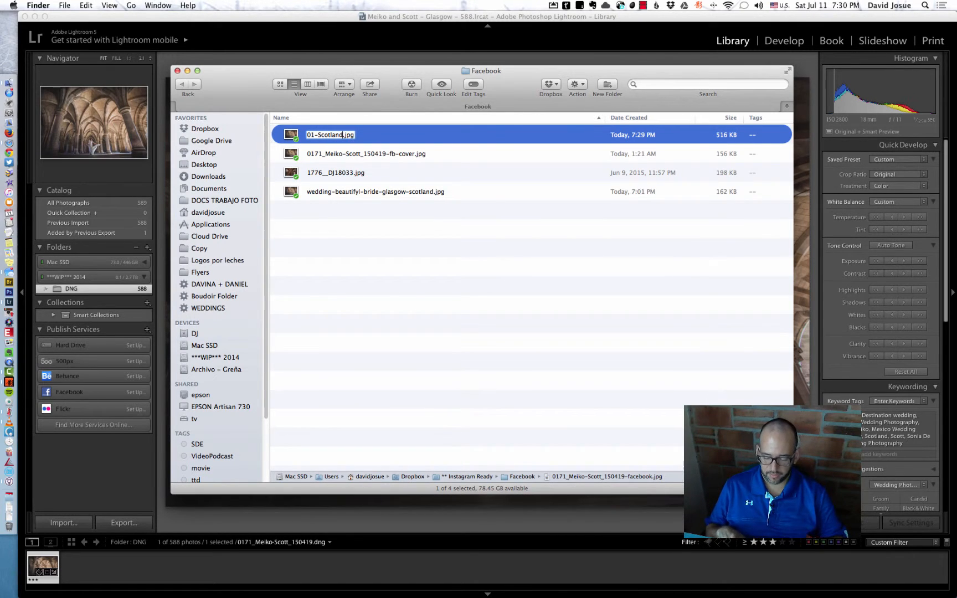
{"action": "type", "text": "lasgow-"}
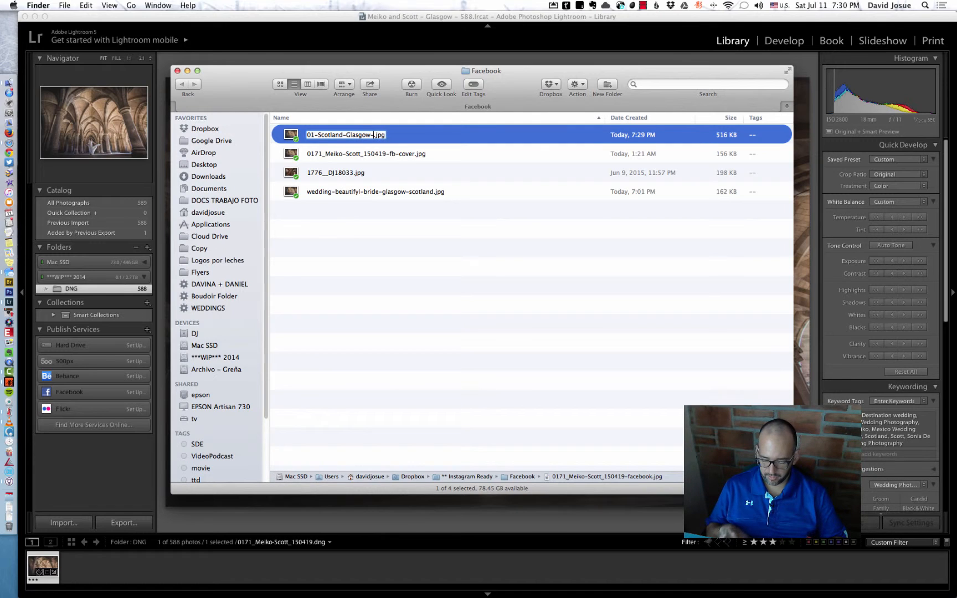
{"action": "type", "text": "Univ"}
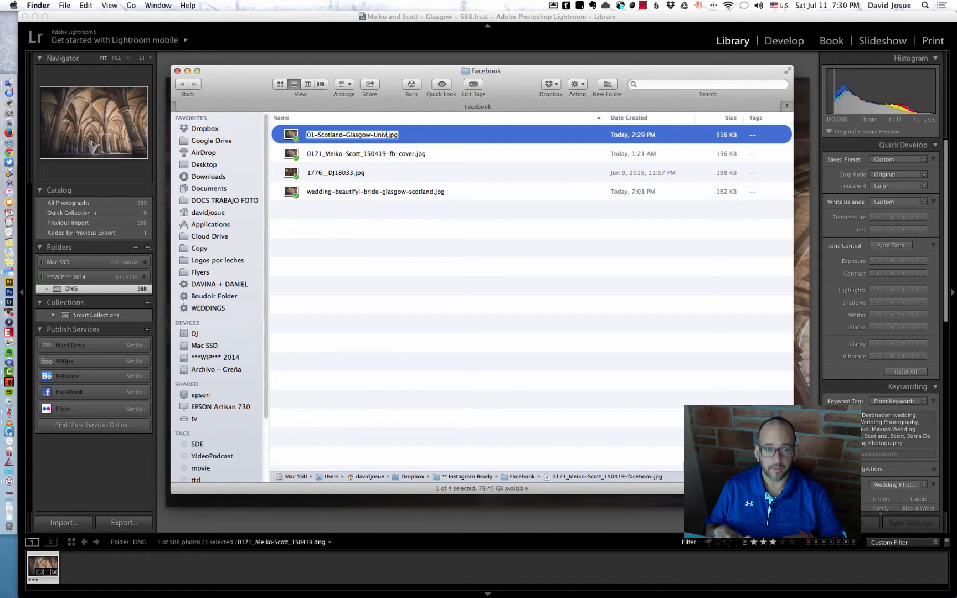
{"action": "type", "text": "ersity"}
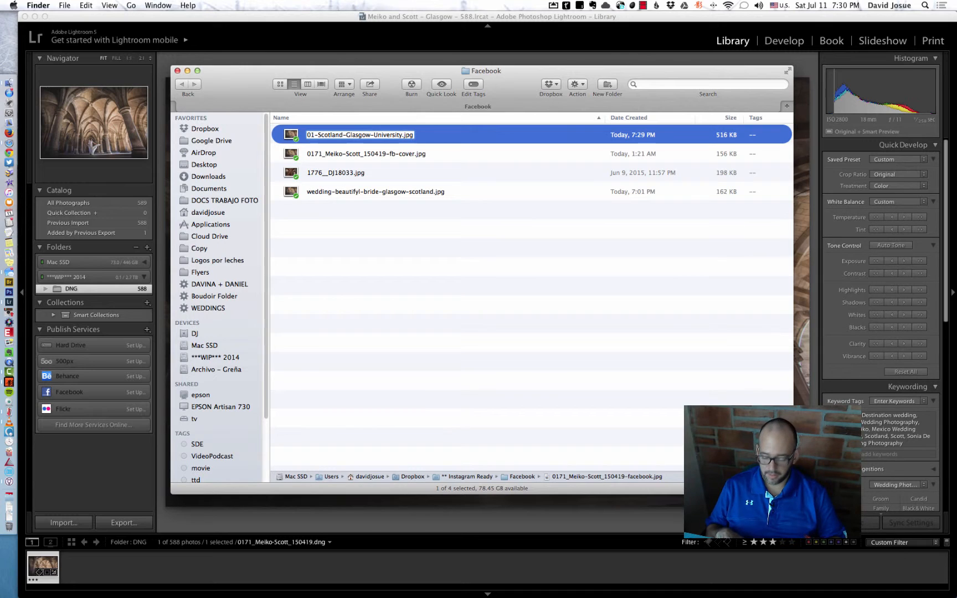
{"action": "type", "text": "-"}
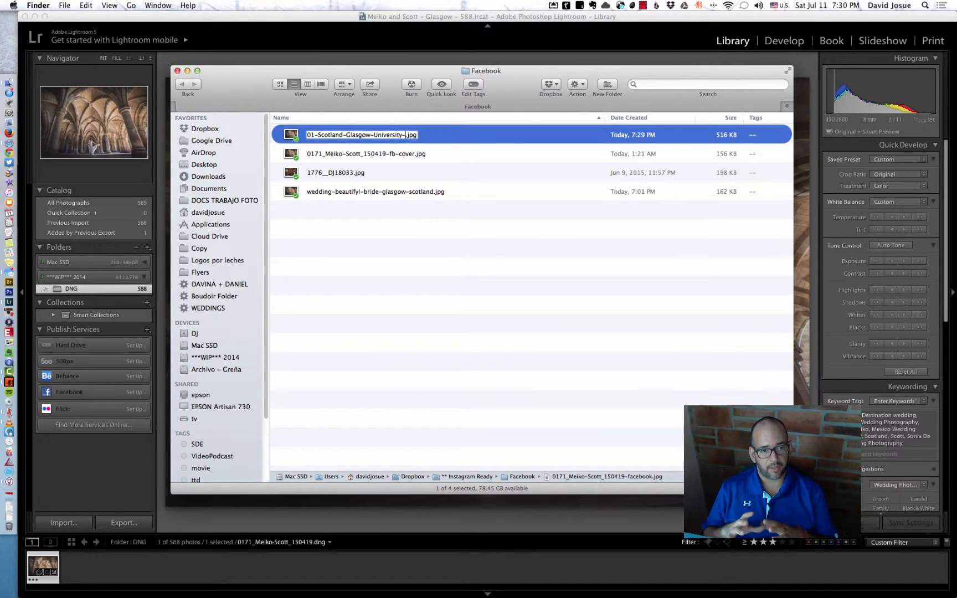
{"action": "type", "text": "weddings-"}
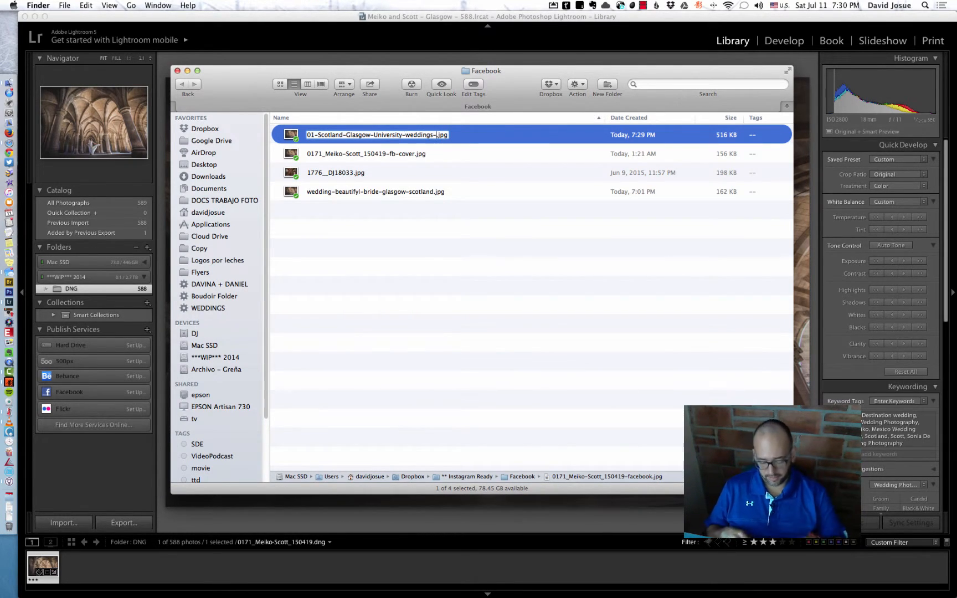
{"action": "type", "text": "bride"}
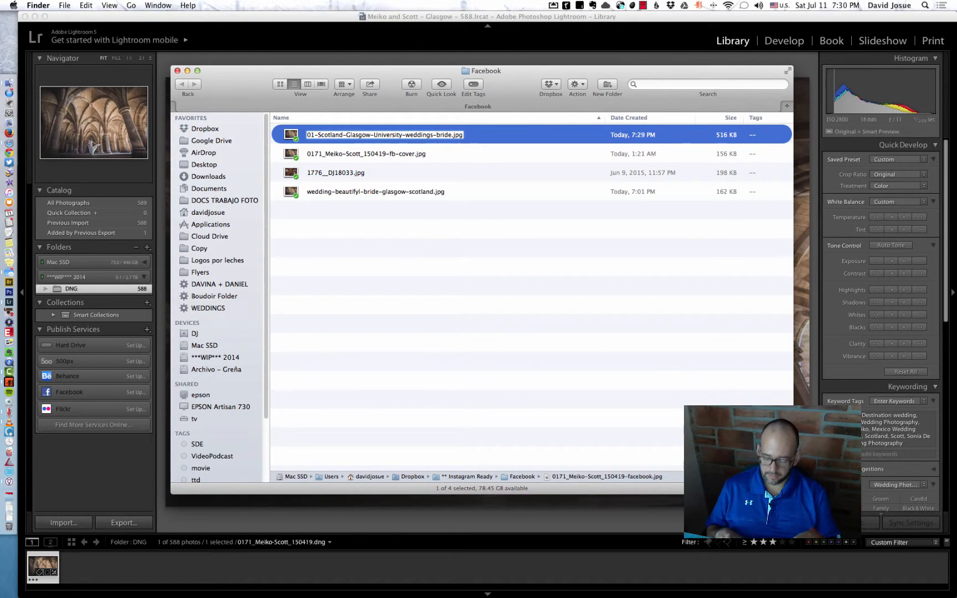
{"action": "type", "text": "-"}
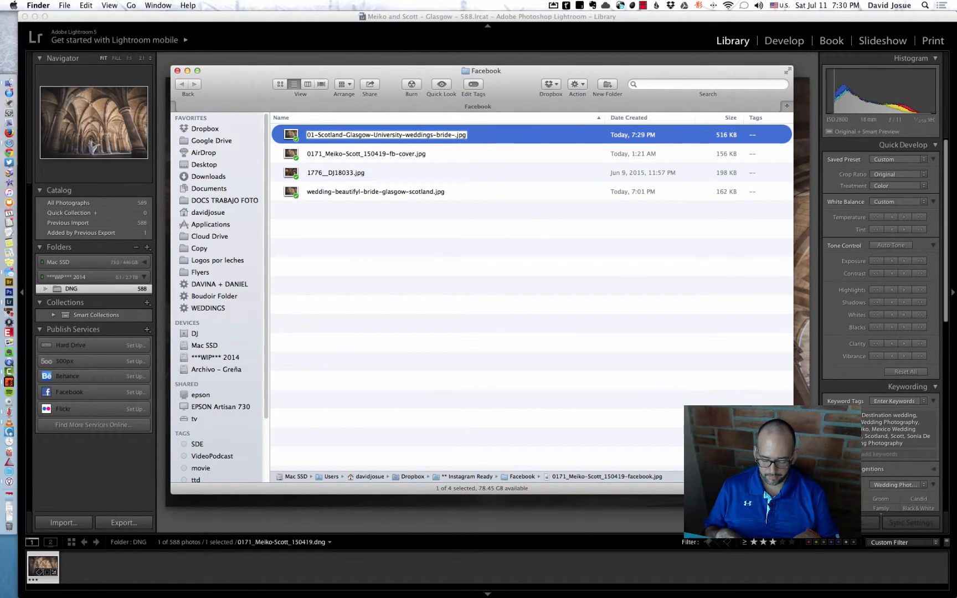
{"action": "type", "text": "davidjosue"}
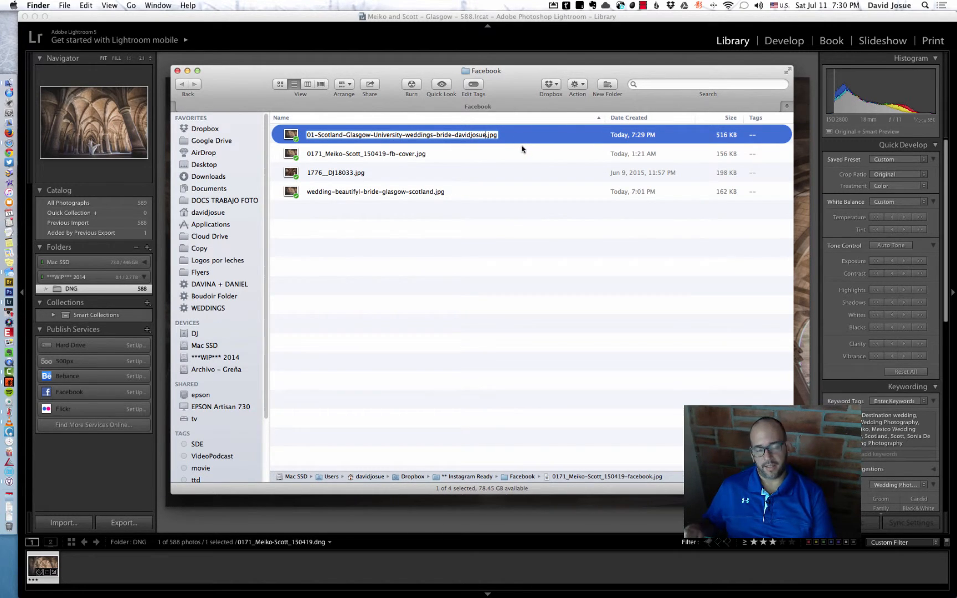
{"action": "key", "text": "BackSpace"}
{"action": "type", "text": "01-Scotland-Glasgow-University-weddings-bride-davidjosue.jpg"}
{"action": "key", "text": "Return"}
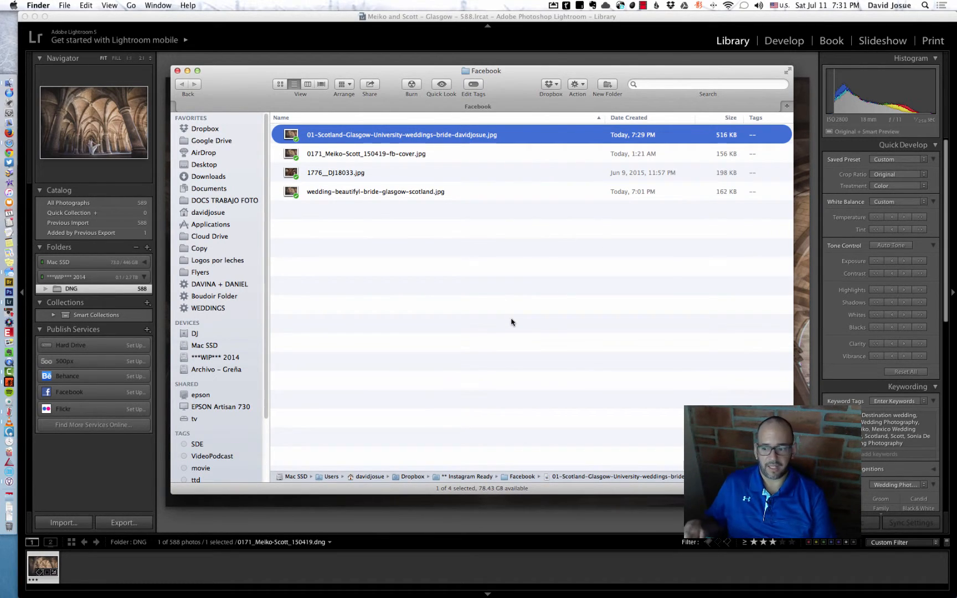
Append -dj to the end of the exported JPEG's name, before the extension.
{"action": "left_click", "coordinate": [483, 136]}
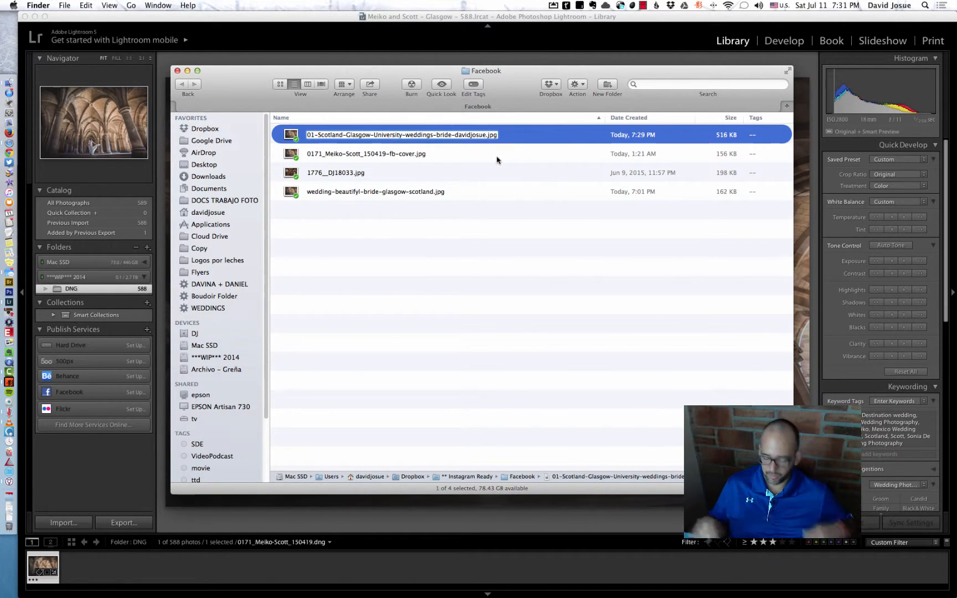
{"action": "key", "text": "Right"}
{"action": "type", "text": "-dj"}
{"action": "key", "text": "Return"}
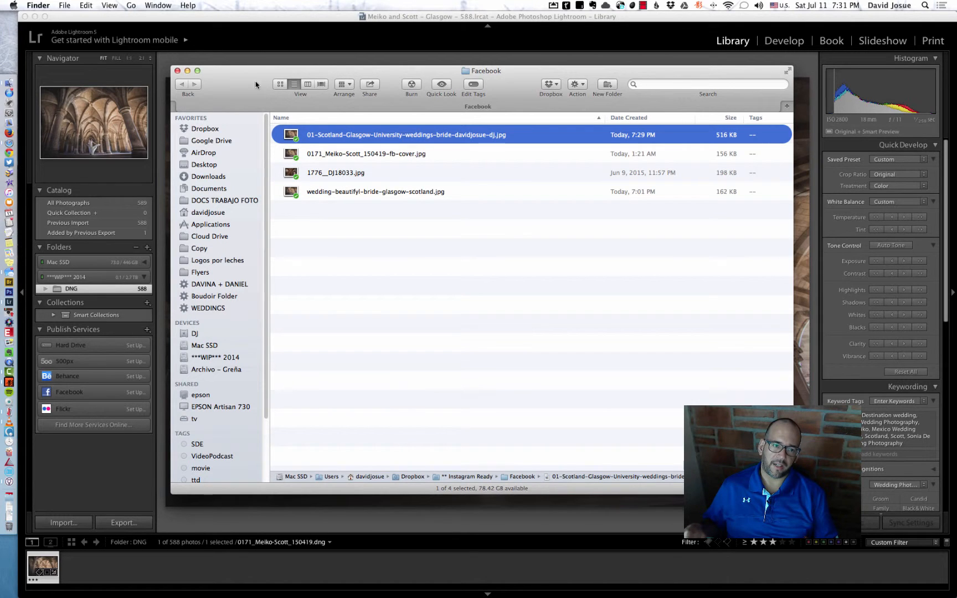
Switch to JPEGmini and compress the renamed JPEG from the Facebook folder, allowing the original to be overwritten.
{"action": "left_click_drag", "start_coordinate": [240, 84], "coordinate": [545, 116]}
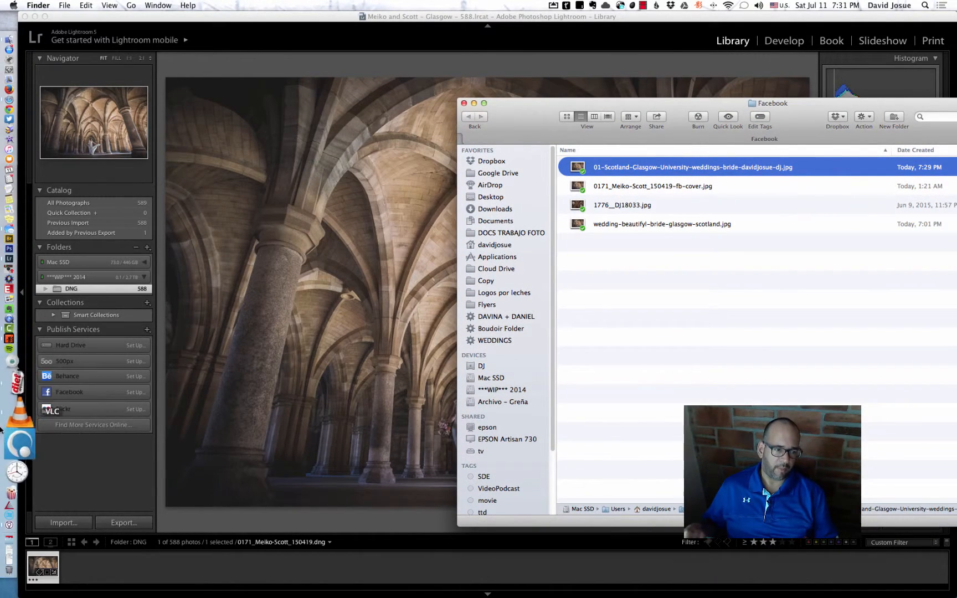
{"action": "left_click", "coordinate": [16, 414]}
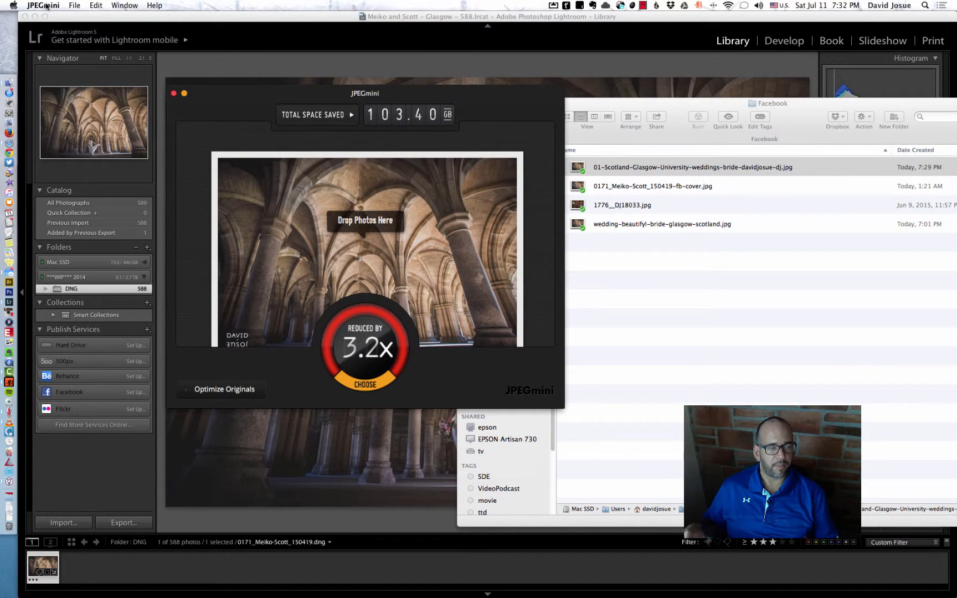
{"action": "left_click_drag", "start_coordinate": [641, 172], "coordinate": [424, 193]}
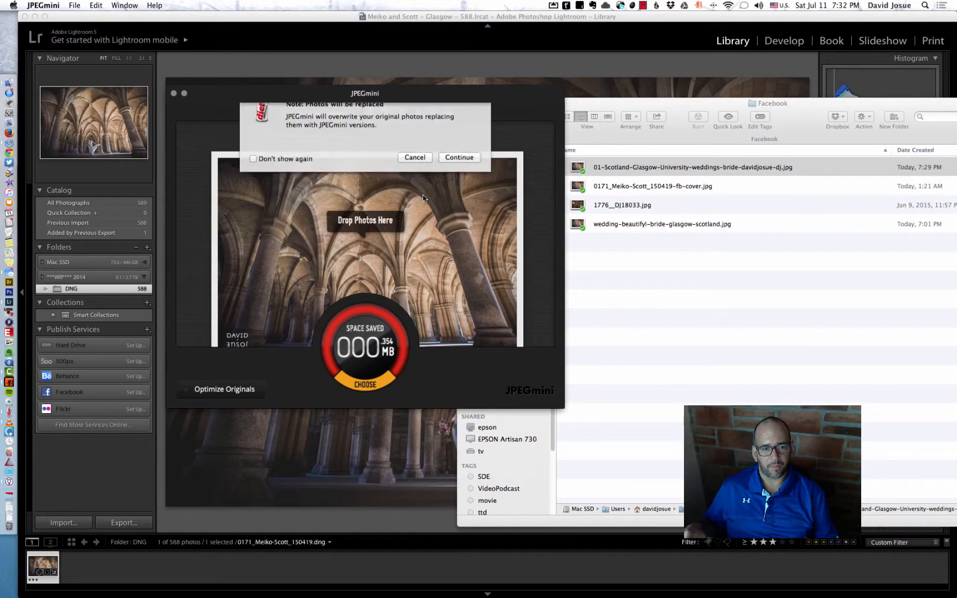
{"action": "left_click", "coordinate": [458, 170]}
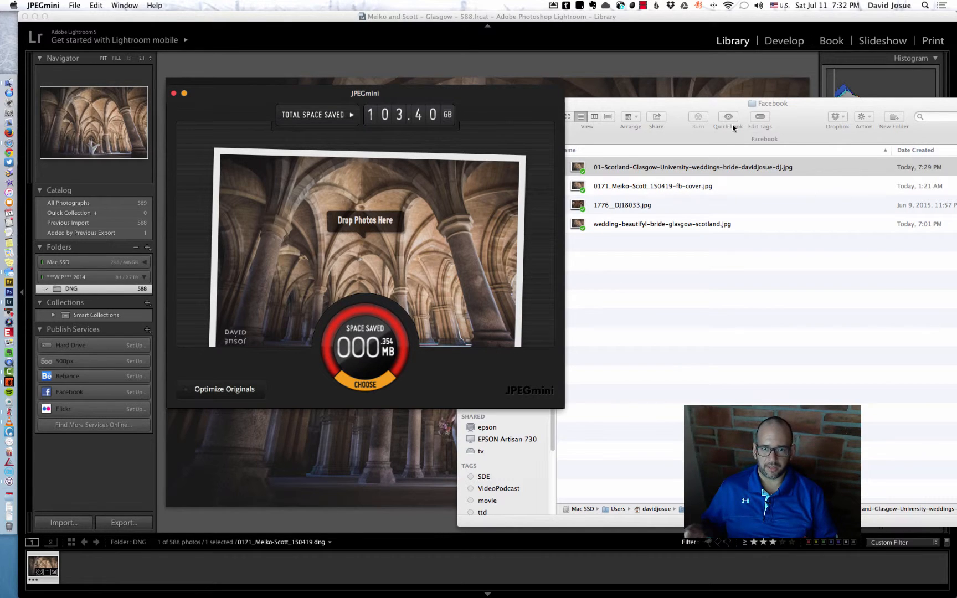
Check the compressed JPEG's file size in the Finder window and quit JPEGmini.
{"action": "left_click_drag", "start_coordinate": [732, 101], "coordinate": [548, 109]}
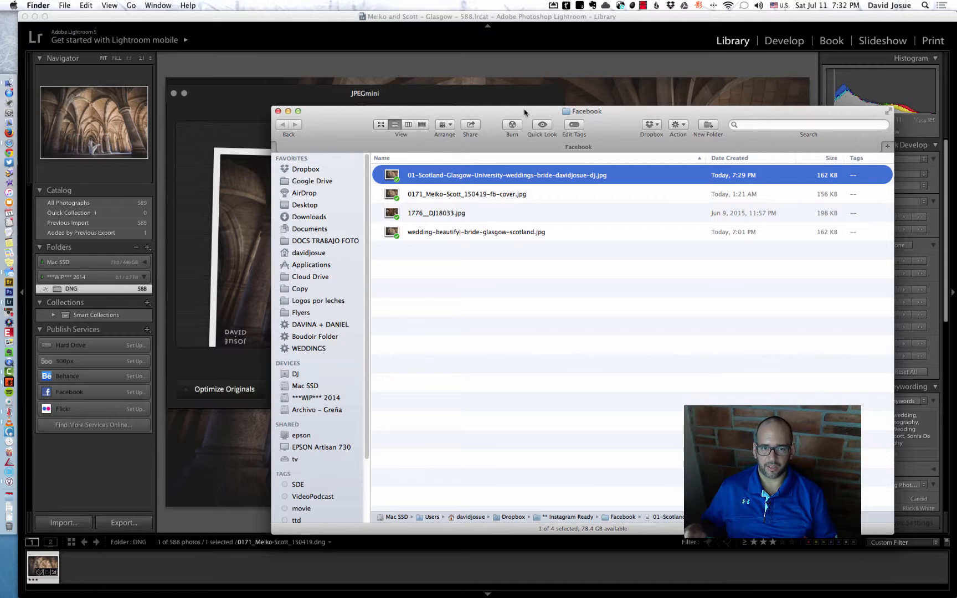
{"action": "left_click_drag", "start_coordinate": [525, 113], "coordinate": [784, 95]}
{"action": "left_click_drag", "start_coordinate": [494, 110], "coordinate": [493, 111]}
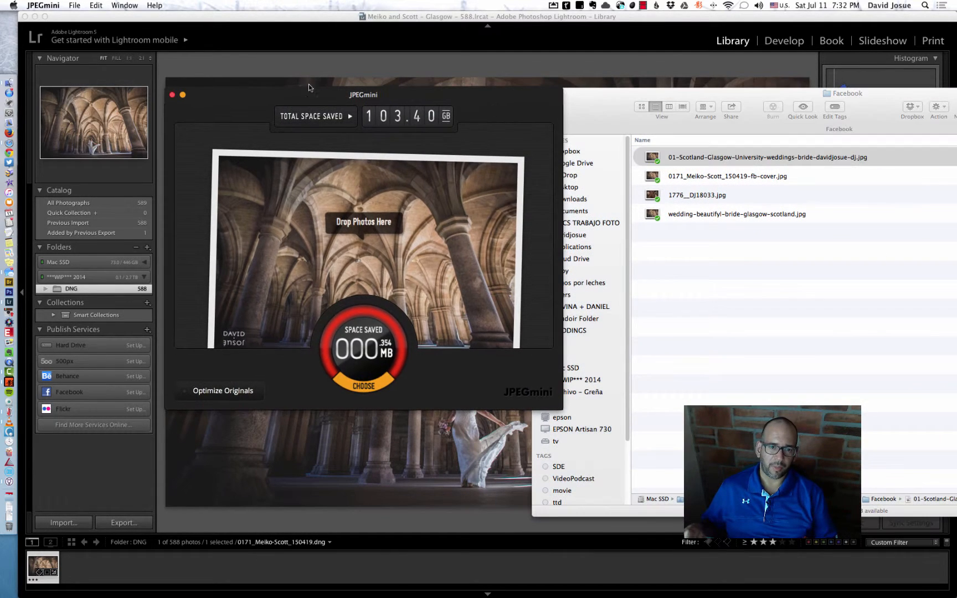
{"action": "left_click", "coordinate": [45, 5]}
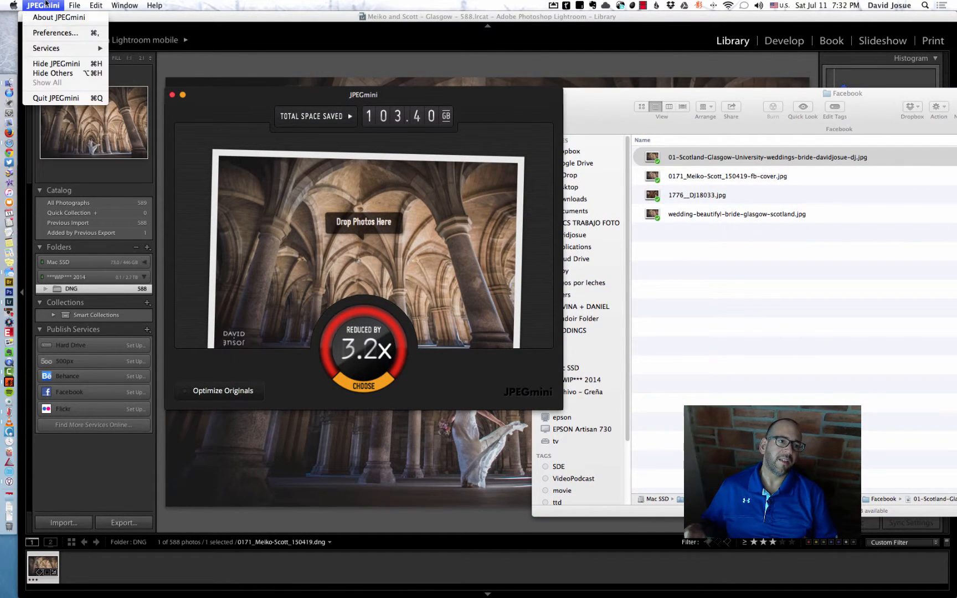
{"action": "left_click", "coordinate": [56, 98]}
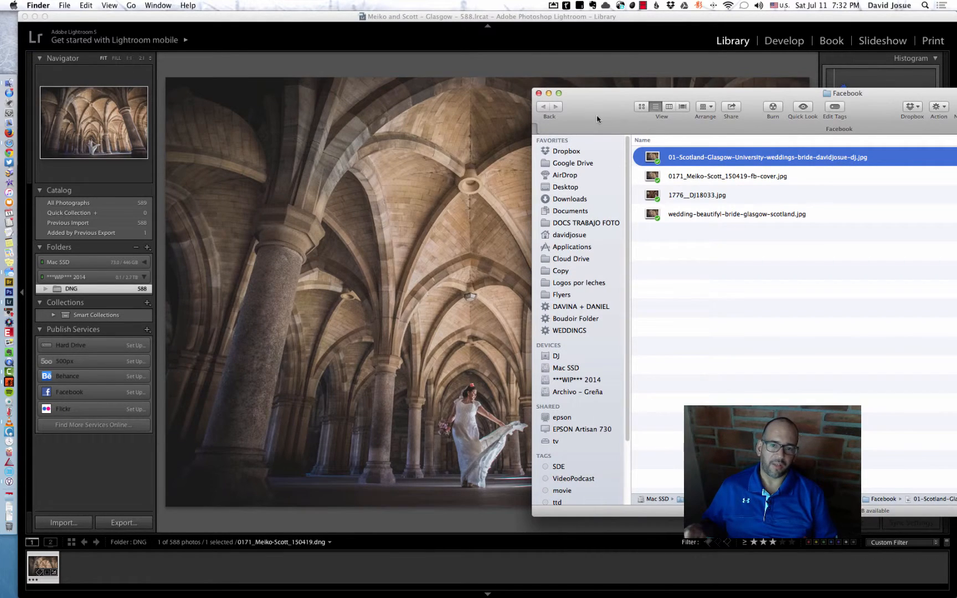
Switch to the WordPress dashboard in Safari and start a new blog post.
{"action": "left_click_drag", "start_coordinate": [597, 119], "coordinate": [389, 103]}
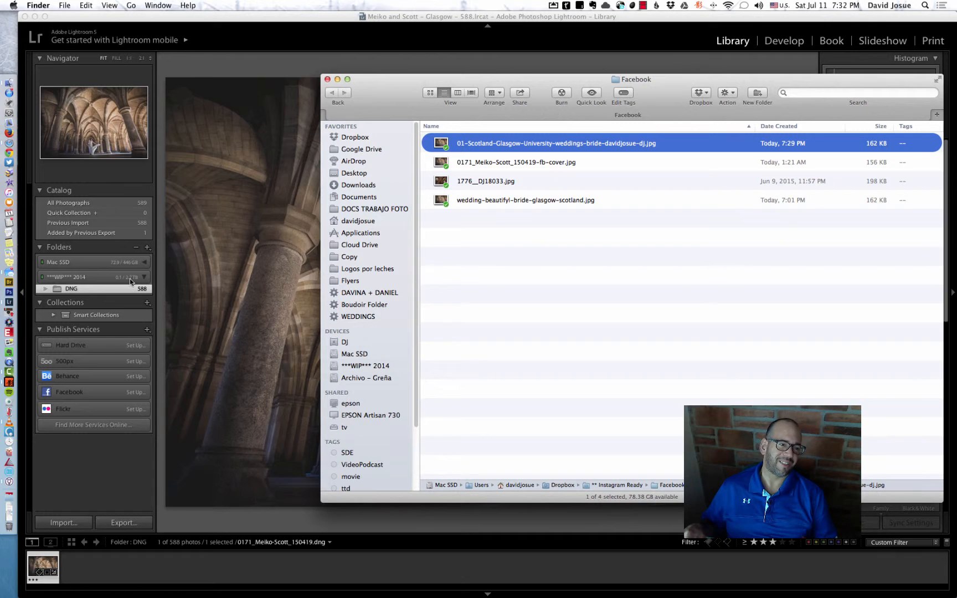
{"action": "left_click", "coordinate": [9, 143]}
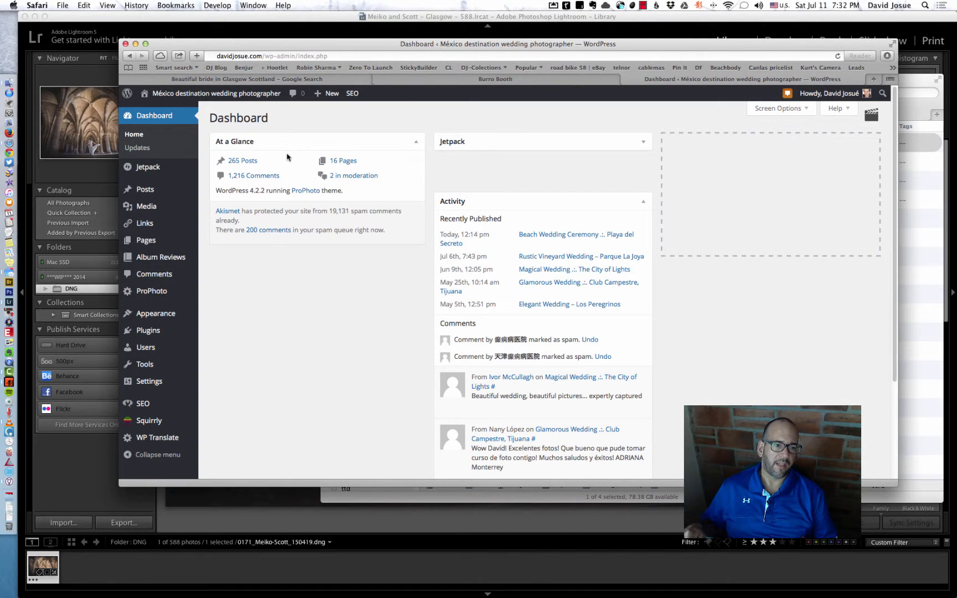
{"action": "mouse_move", "coordinate": [138, 193]}
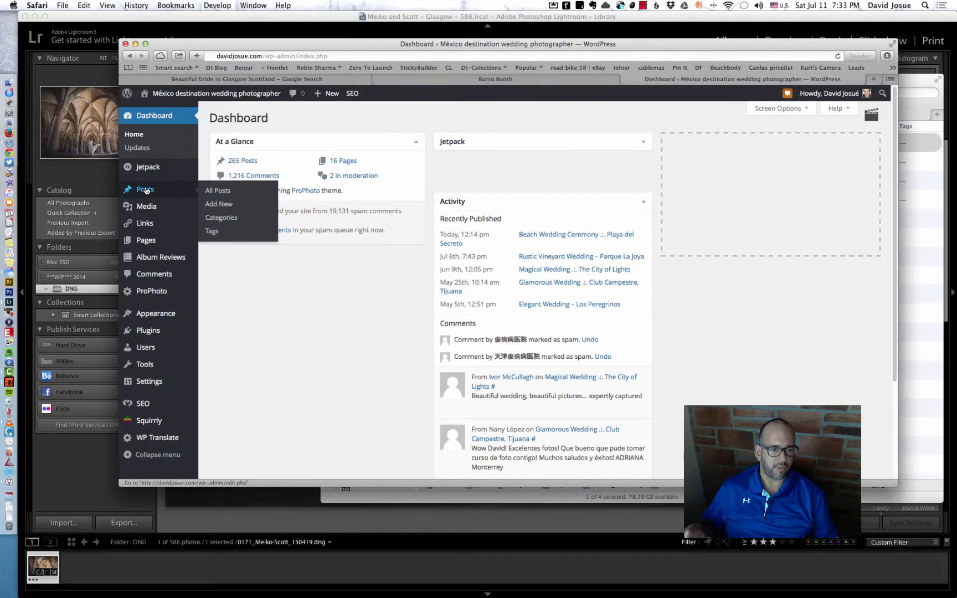
{"action": "left_click", "coordinate": [218, 204]}
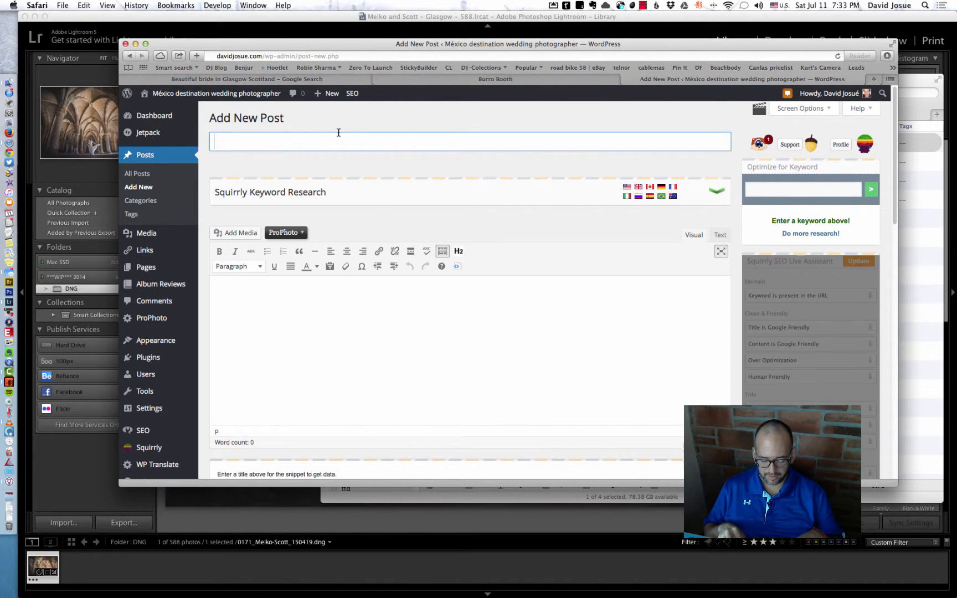
Title the new post "Epic bride in Glasgow university" and save it as a draft.
{"action": "type", "text": "Epic bride"}
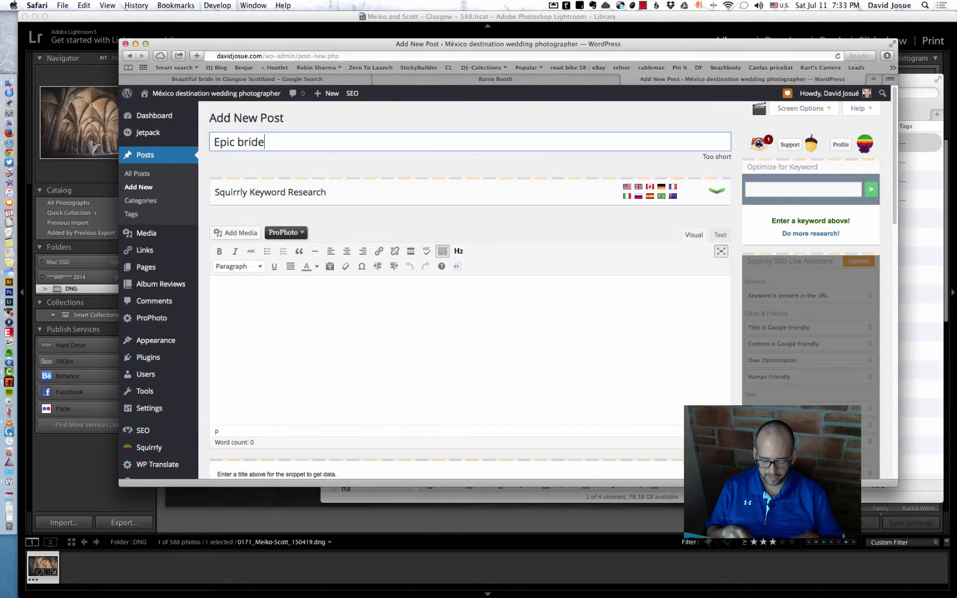
{"action": "type", "text": " in G"}
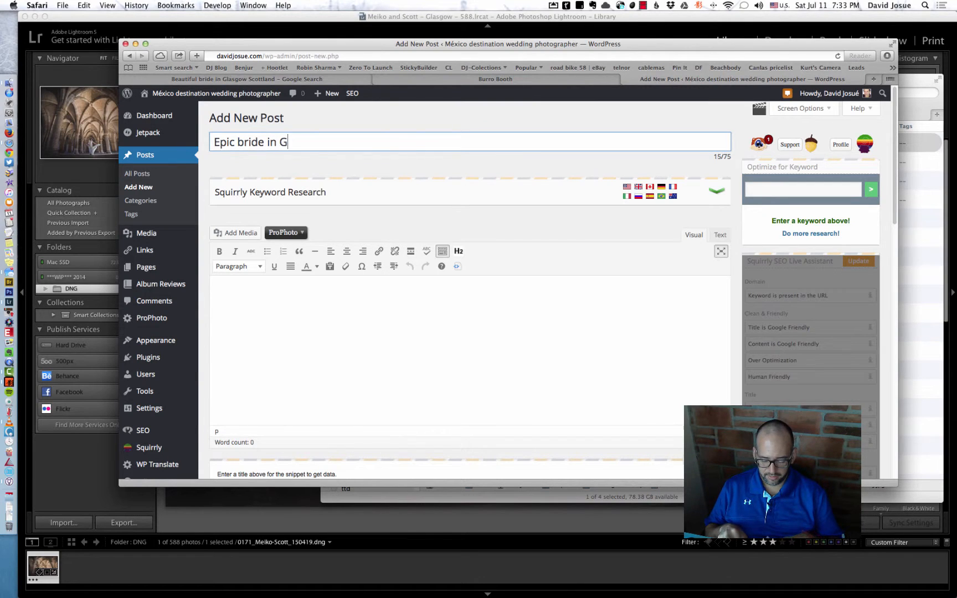
{"action": "type", "text": "lasgow u"}
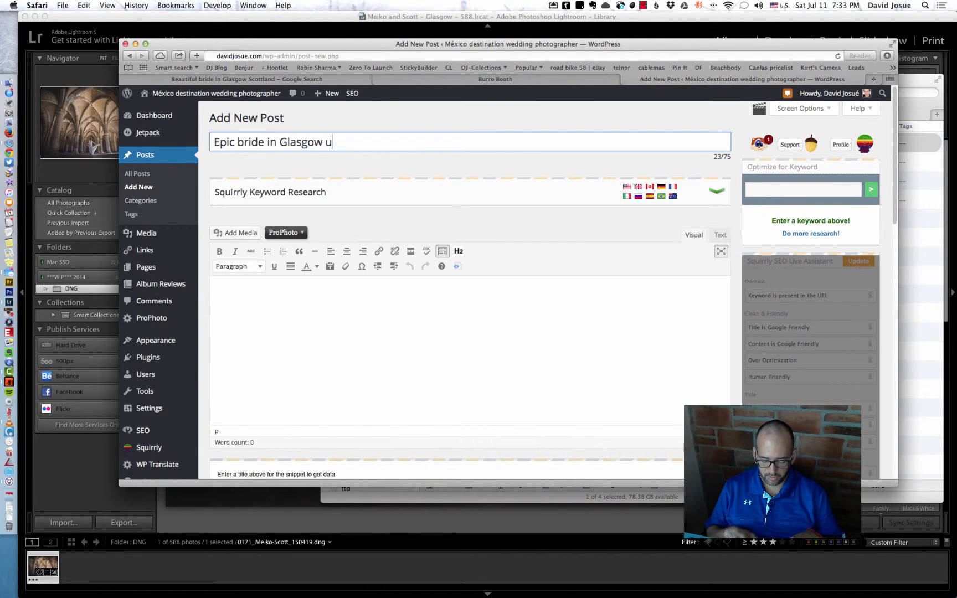
{"action": "type", "text": "niversity"}
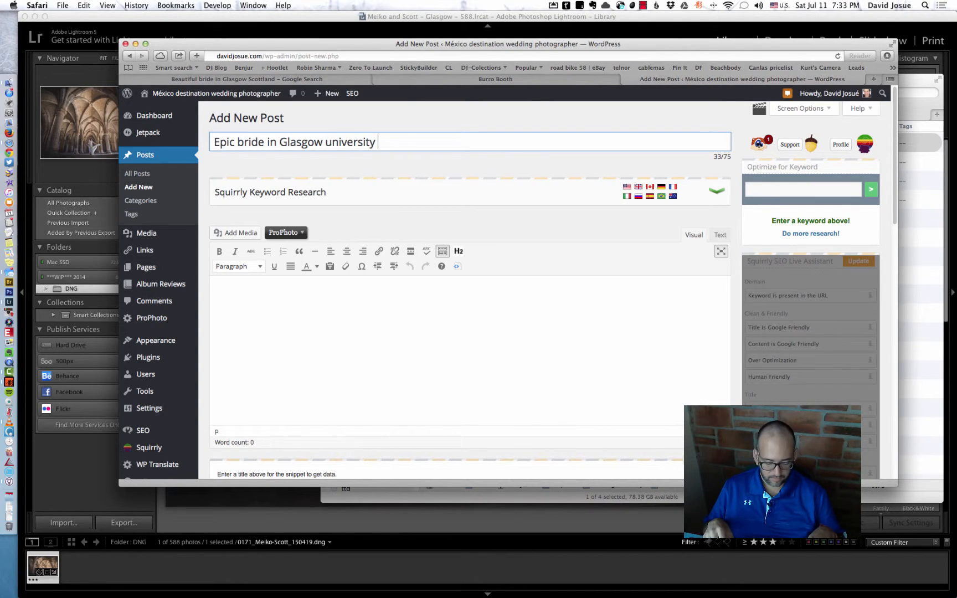
{"action": "key", "text": "Return"}
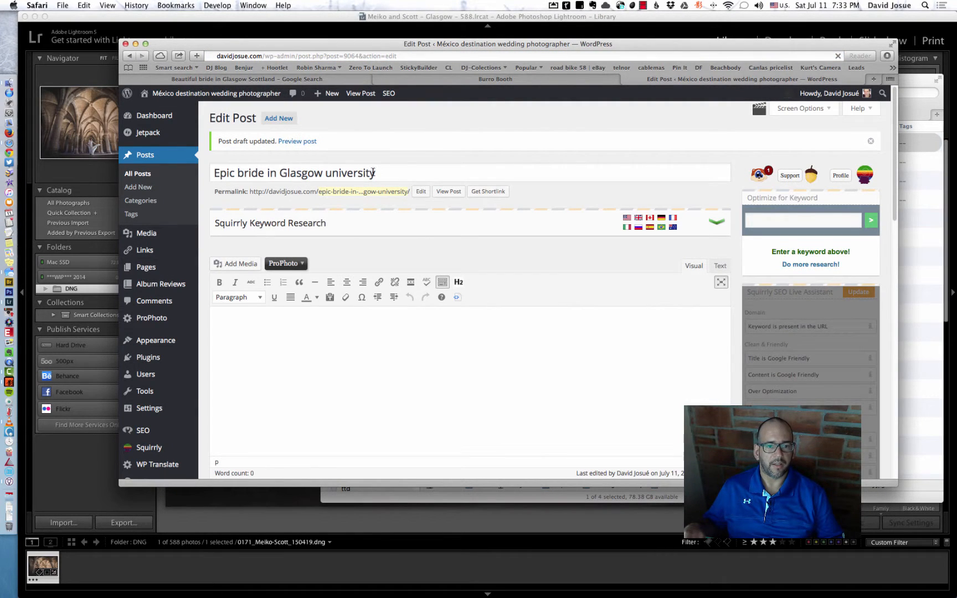
Copy the post's title and run a Google search for it in the already open search page.
{"action": "scroll", "coordinate": [321, 188], "scroll_direction": "down", "scroll_amount": 2}
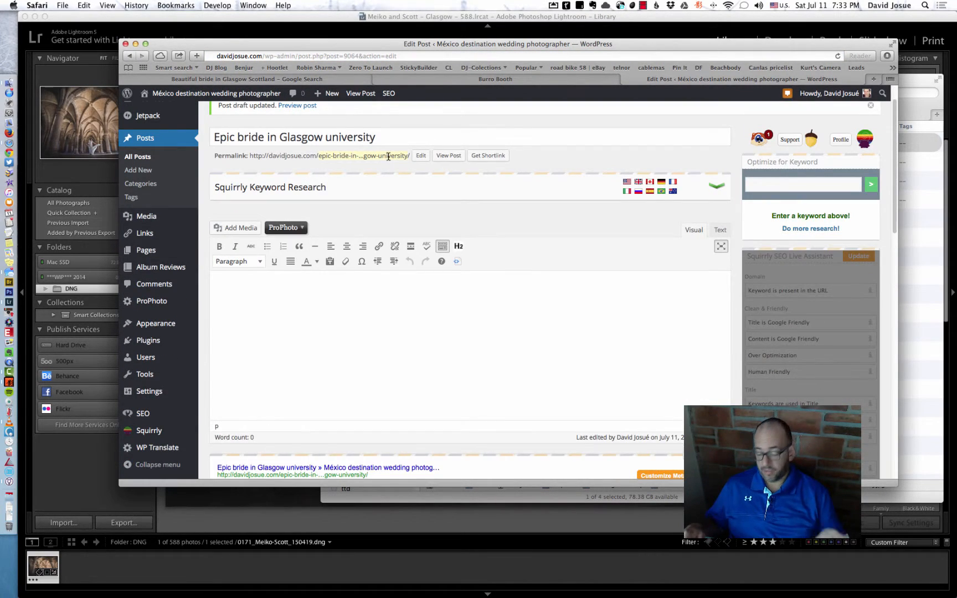
{"action": "scroll", "coordinate": [387, 158], "scroll_direction": "up", "scroll_amount": 2}
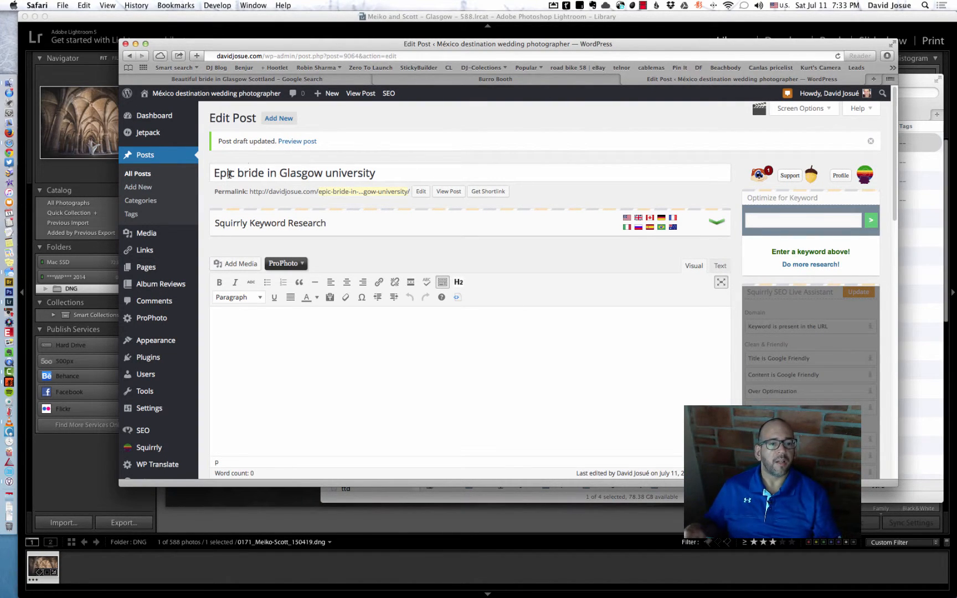
{"action": "triple_click", "coordinate": [352, 173]}
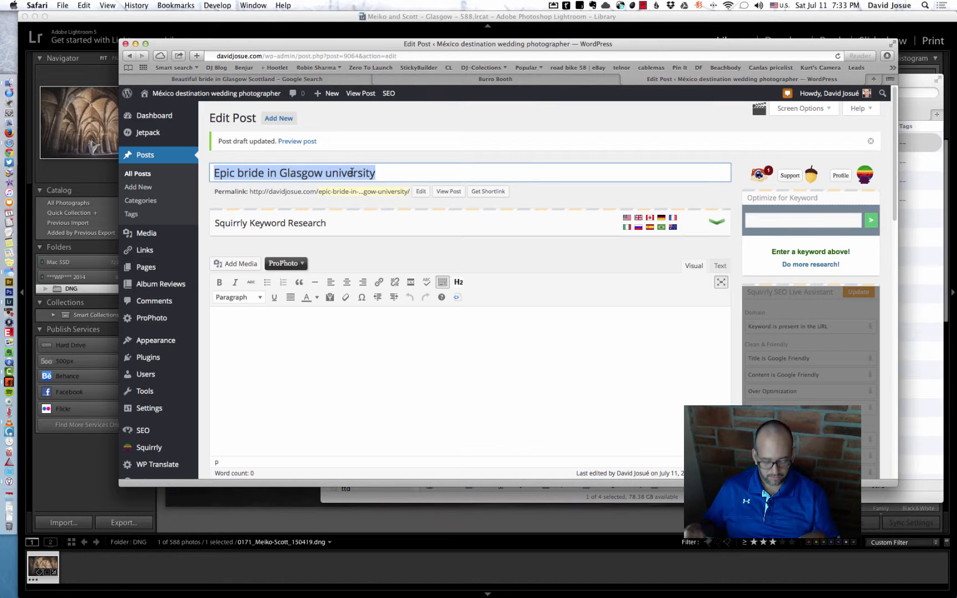
{"action": "key", "text": "super+c"}
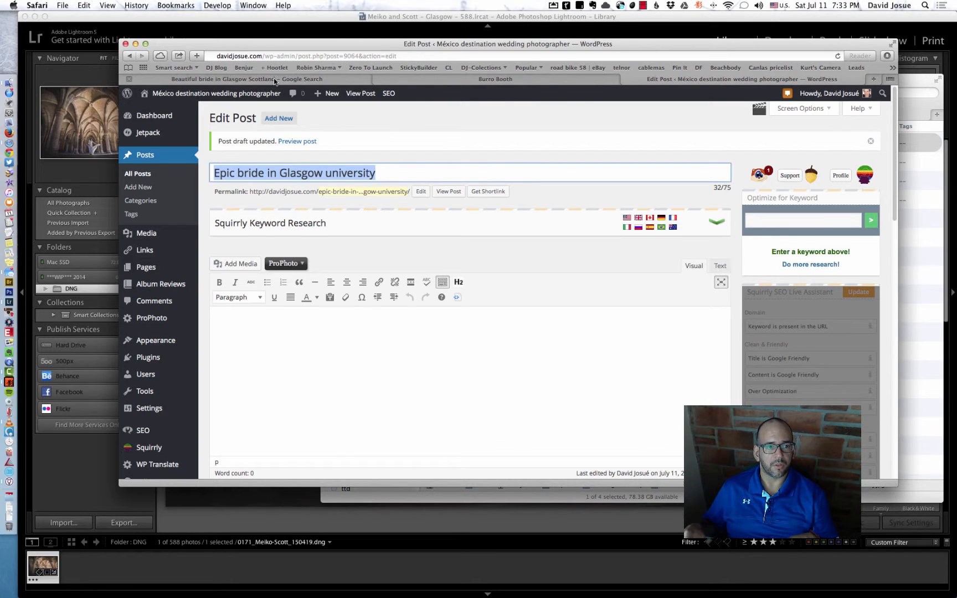
{"action": "left_click", "coordinate": [274, 79]}
{"action": "triple_click", "coordinate": [301, 100]}
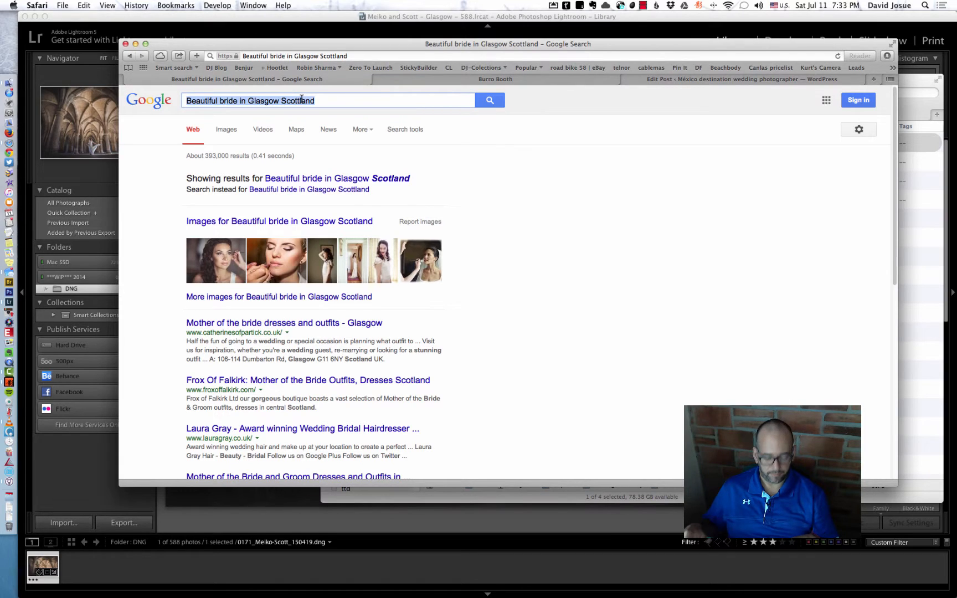
{"action": "key", "text": "super+v"}
{"action": "left_click", "coordinate": [483, 105]}
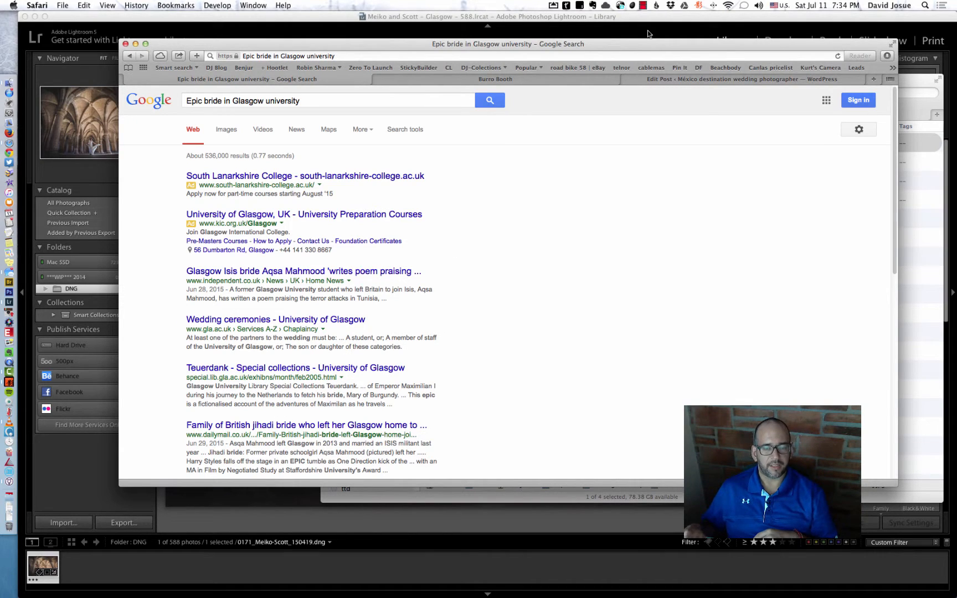
Return to the WordPress draft and write "Epic beautiful scotish-japanese bride" as the post's body text.
{"action": "left_click", "coordinate": [626, 79]}
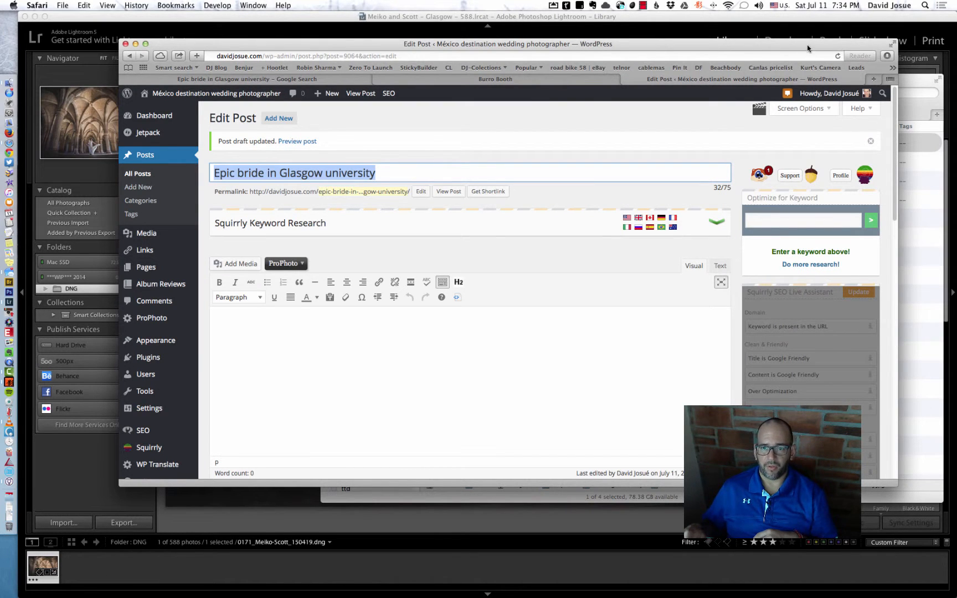
{"action": "left_click_drag", "start_coordinate": [808, 48], "coordinate": [765, 21]}
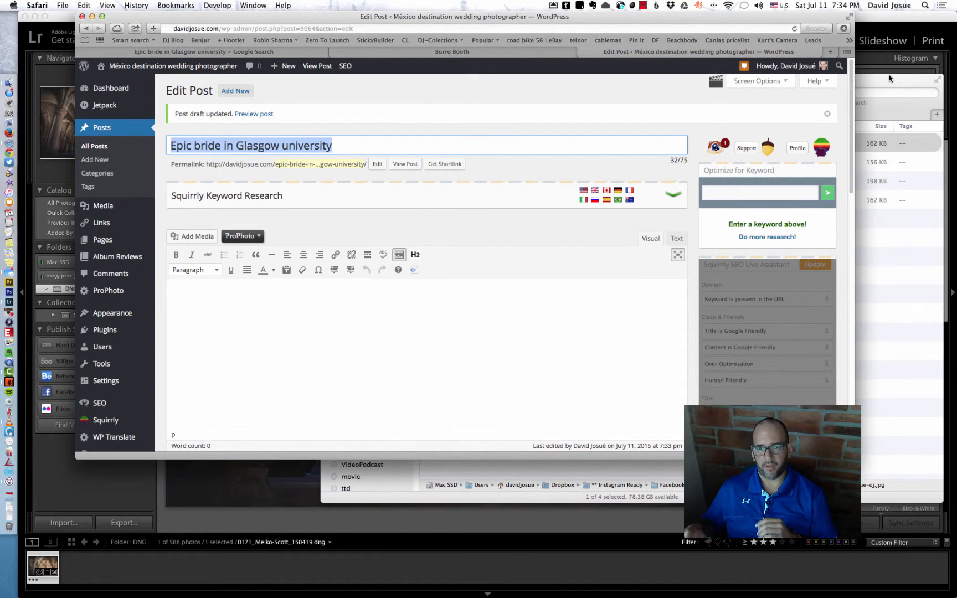
{"action": "left_click", "coordinate": [556, 304]}
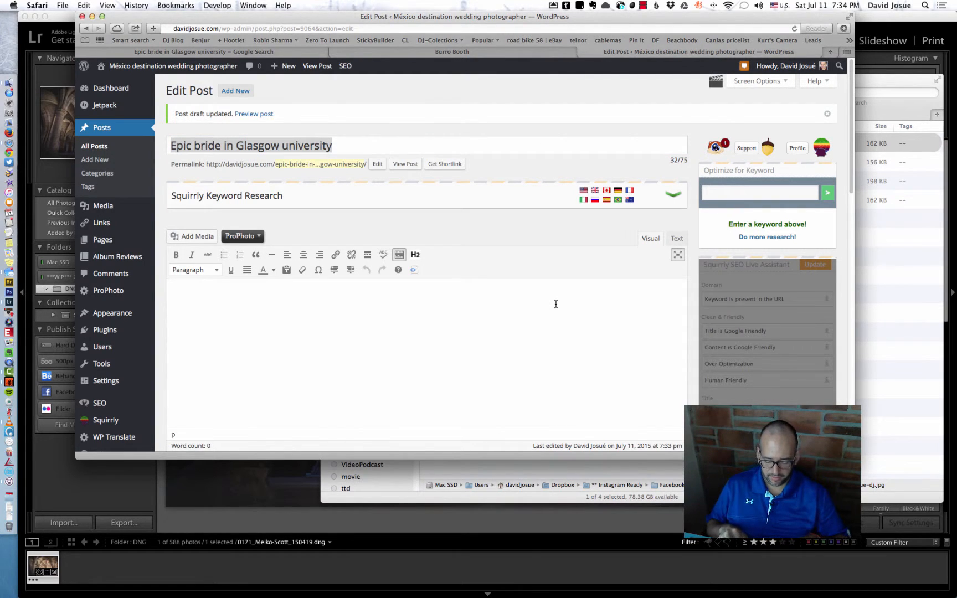
{"action": "type", "text": "Epic beau"}
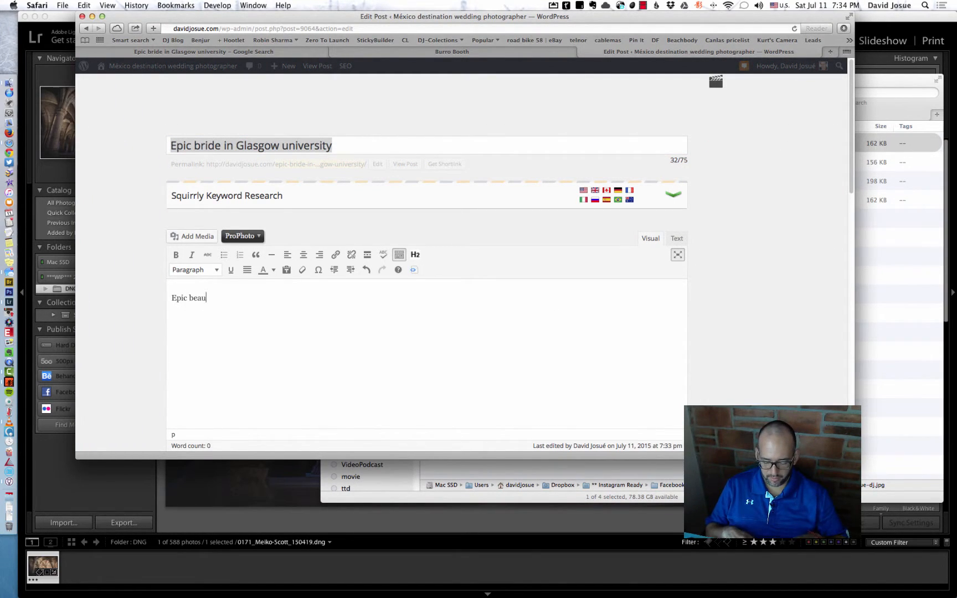
{"action": "type", "text": "tiful scotis"}
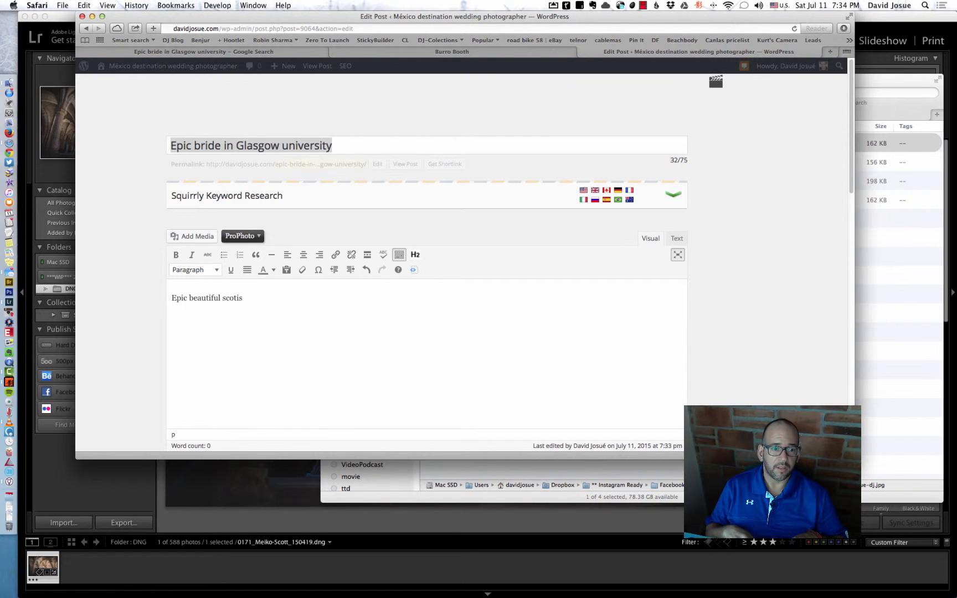
{"action": "type", "text": "h"}
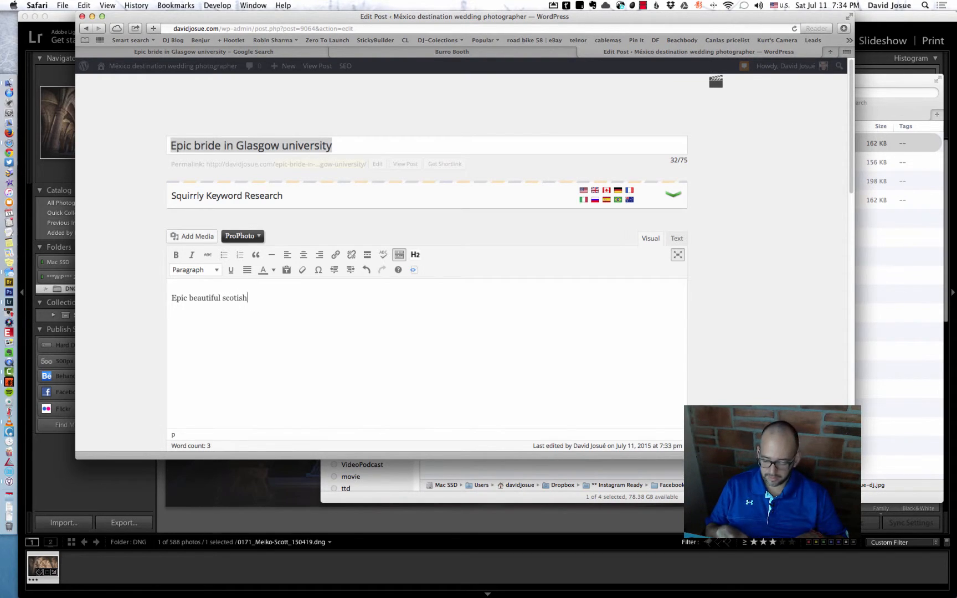
{"action": "type", "text": "-jap"}
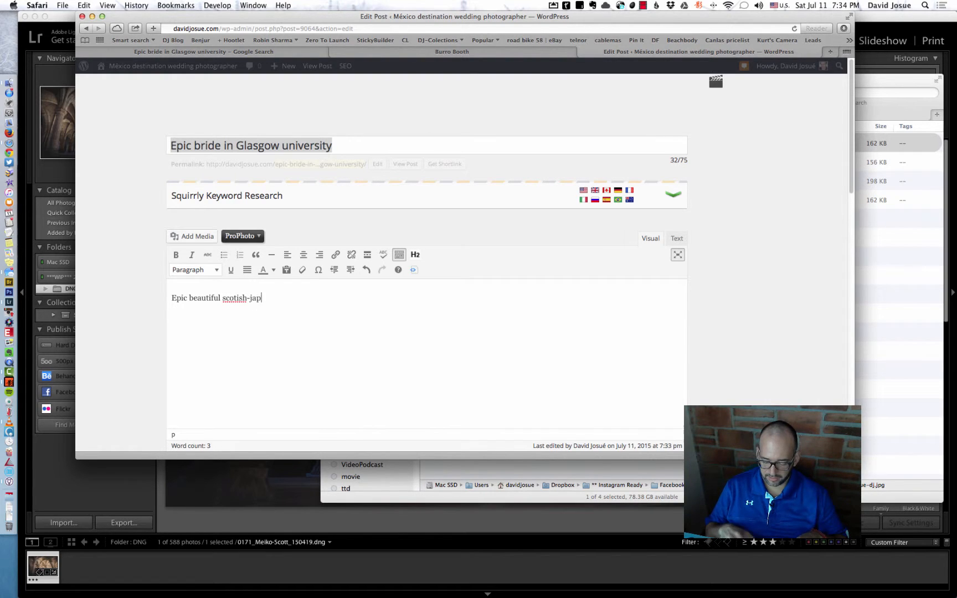
{"action": "type", "text": "anese bride"}
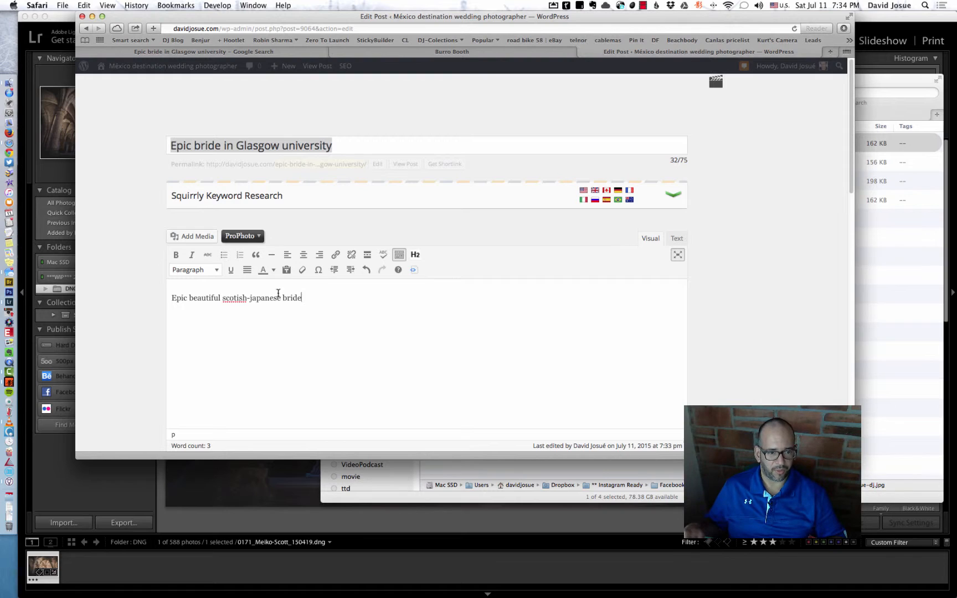
Copy the whole body text and search Google for it in place of the previous query.
{"action": "key", "text": "super+a"}
{"action": "key", "text": "super+c"}
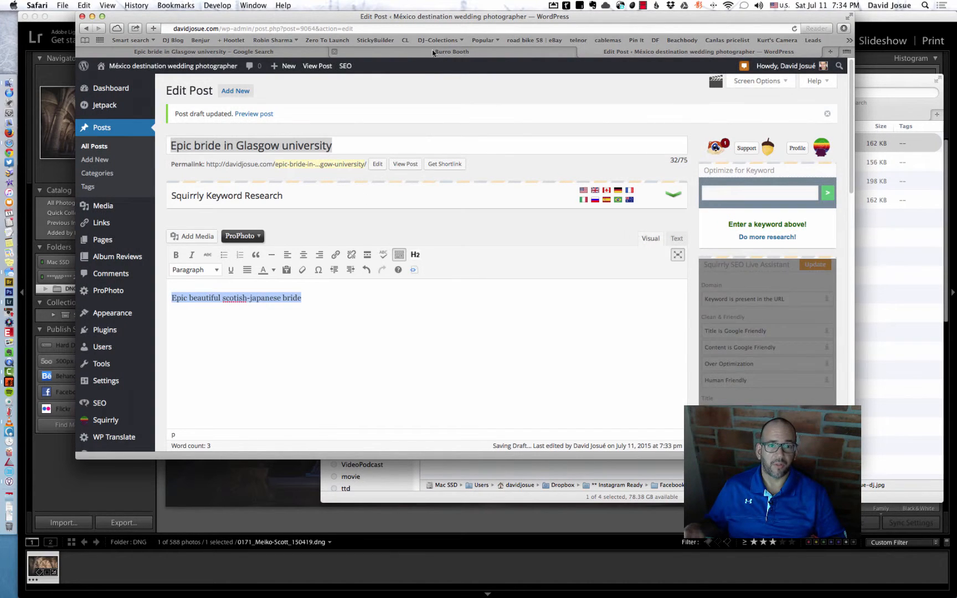
{"action": "left_click", "coordinate": [303, 50]}
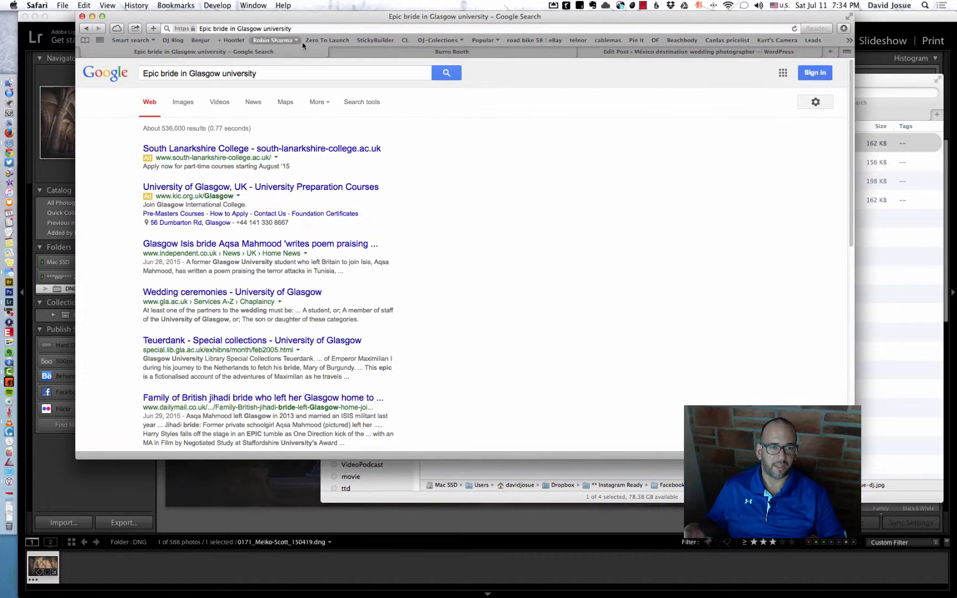
{"action": "left_click", "coordinate": [321, 73]}
{"action": "key", "text": "super+v"}
{"action": "triple_click", "coordinate": [320, 73]}
{"action": "key", "text": "super+v"}
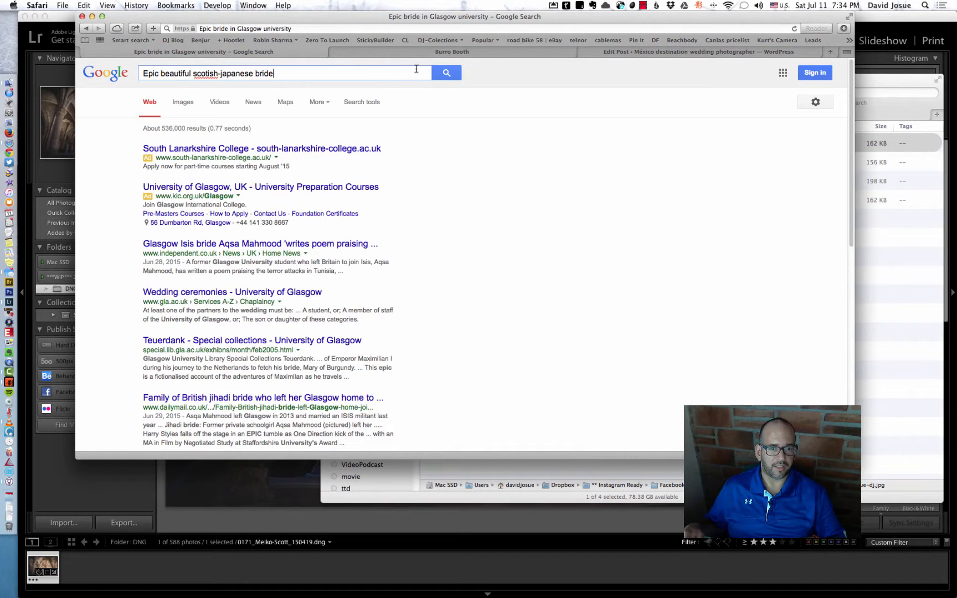
{"action": "left_click", "coordinate": [440, 73]}
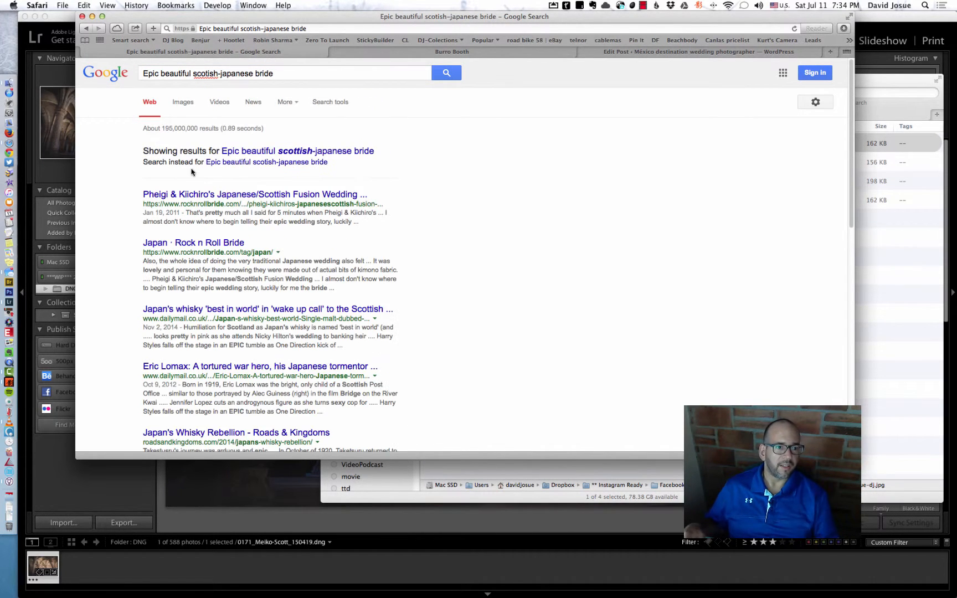
Accept Google's suggested spelling and replace the post's body text with the corrected phrase "Epic beautiful scottish-japanese bride".
{"action": "left_click", "coordinate": [286, 164]}
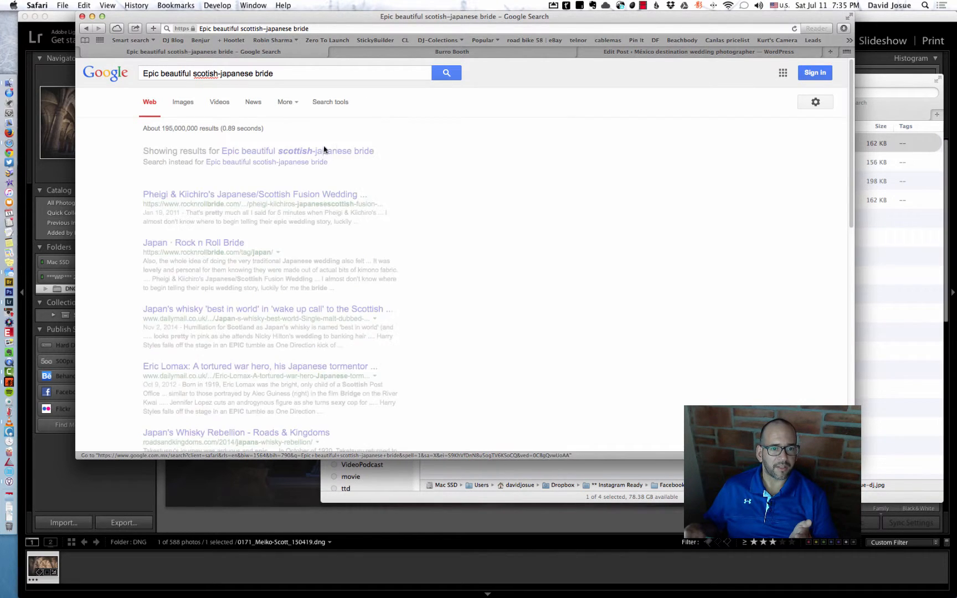
{"action": "triple_click", "coordinate": [211, 73]}
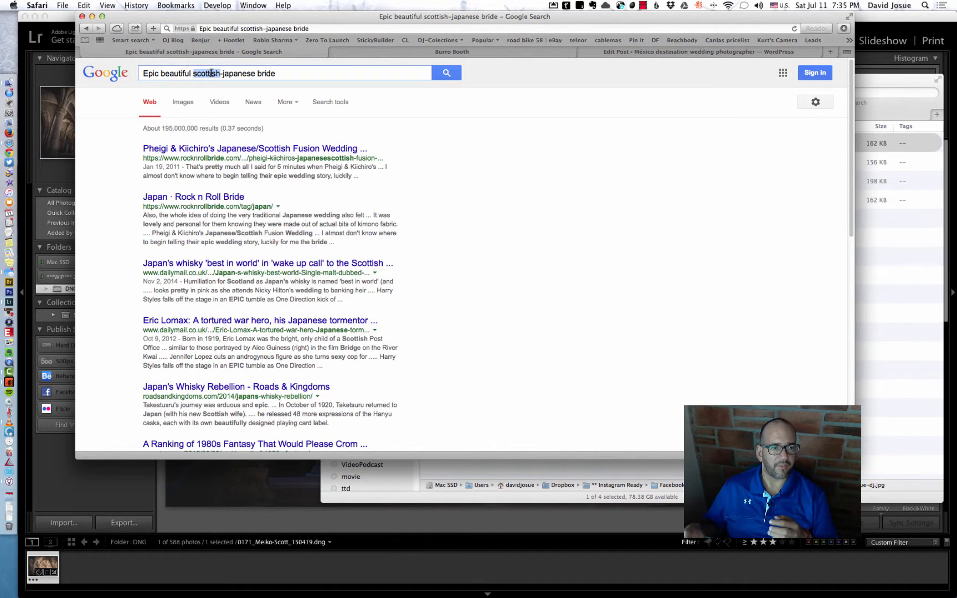
{"action": "key", "text": "super+c"}
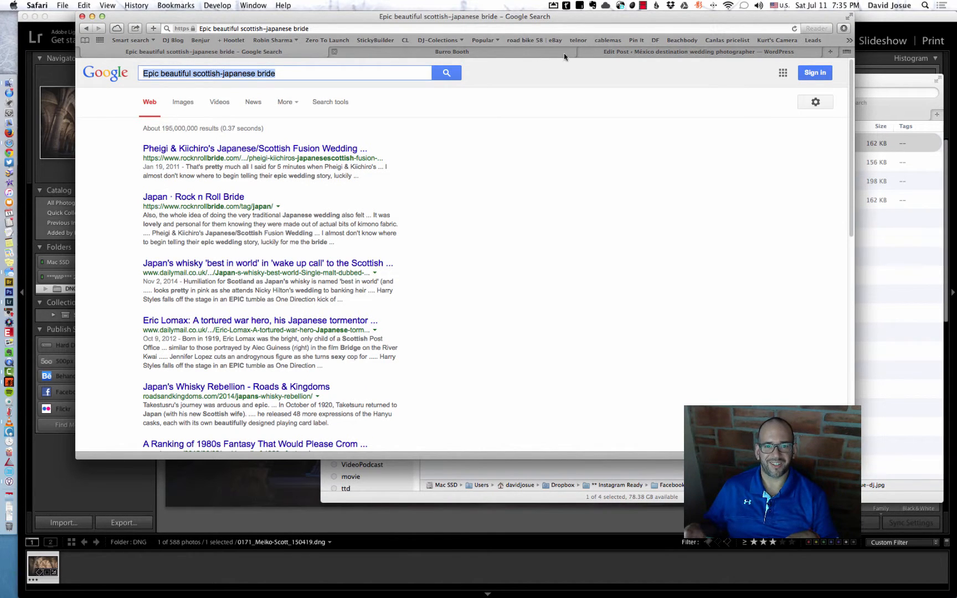
{"action": "left_click", "coordinate": [633, 50]}
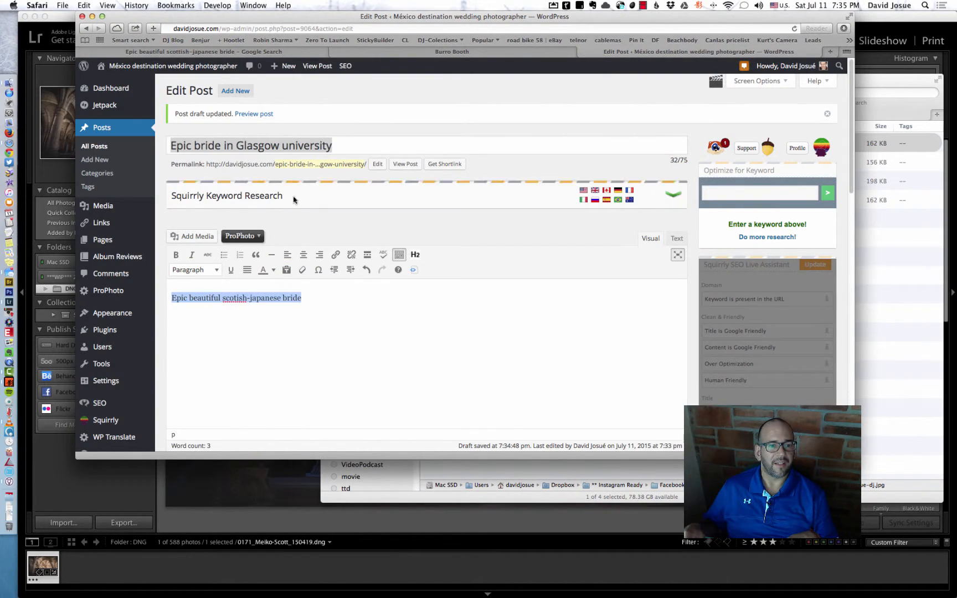
{"action": "triple_click", "coordinate": [288, 301]}
{"action": "key", "text": "super+v"}
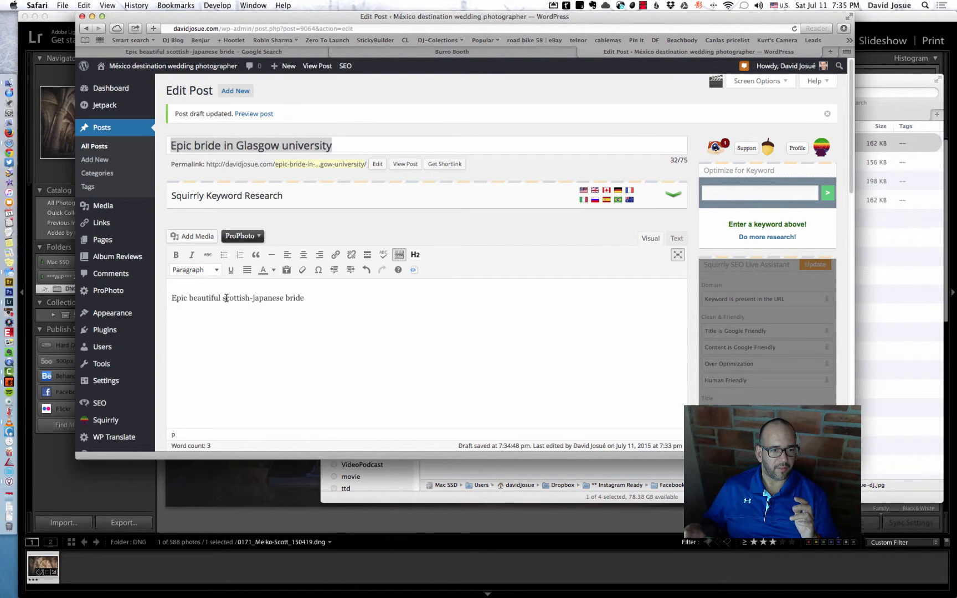
Capitalize the body text's nationality words as "Scottish-Japanese" and select the whole phrase.
{"action": "key", "text": "BackSpace"}
{"action": "type", "text": "S"}
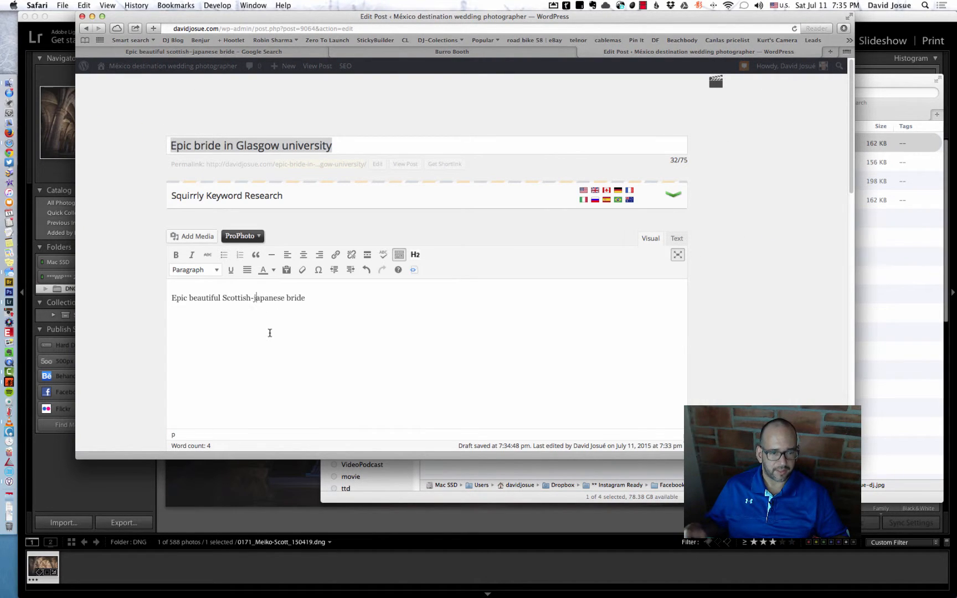
{"action": "key", "text": "BackSpace"}
{"action": "type", "text": "J"}
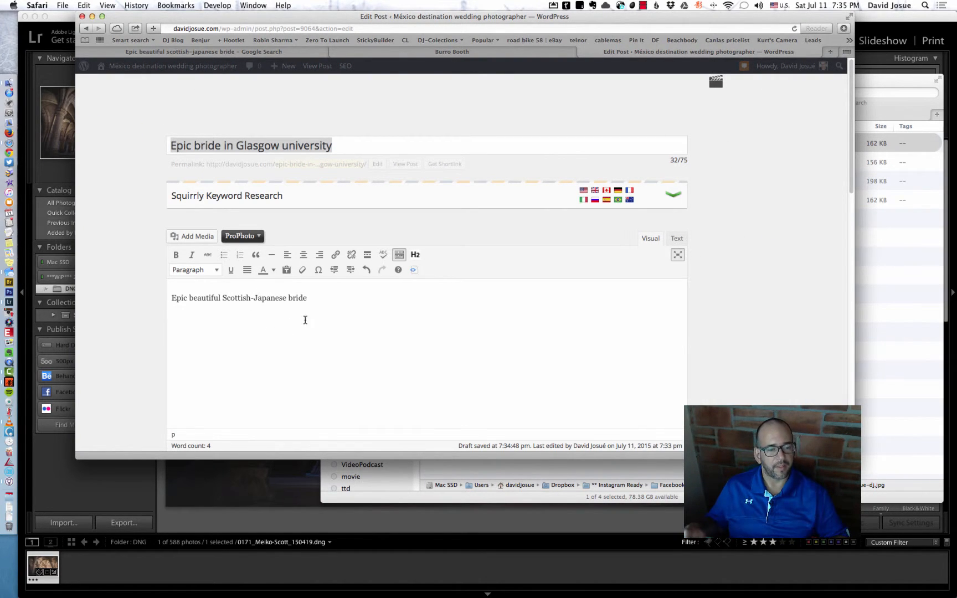
{"action": "left_click_drag", "start_coordinate": [336, 299], "coordinate": [160, 300]}
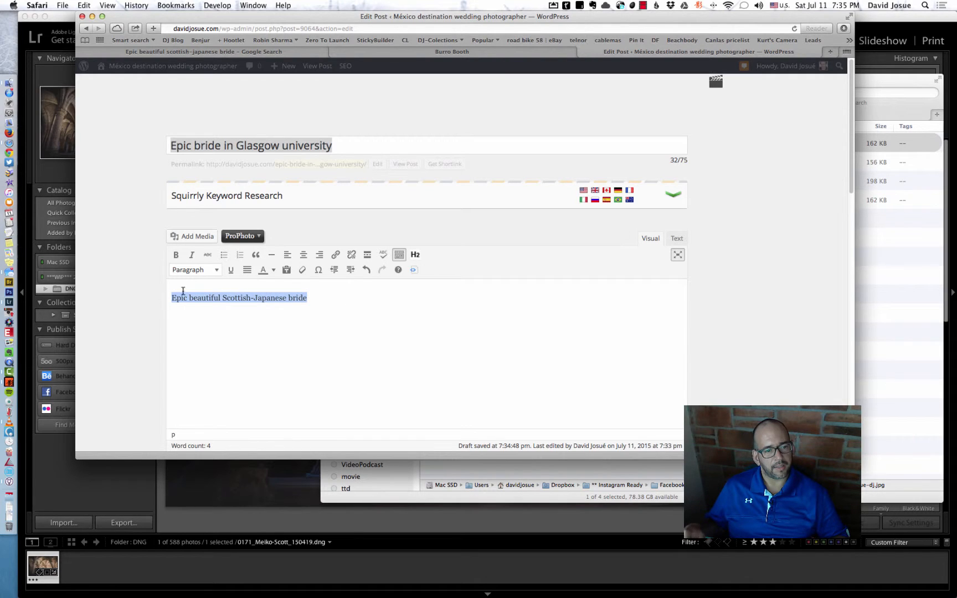
Format the phrase "Epic beautiful Scottish-Japanese bride" as a centred Heading 2 and start a new paragraph below it.
{"action": "left_click", "coordinate": [416, 254]}
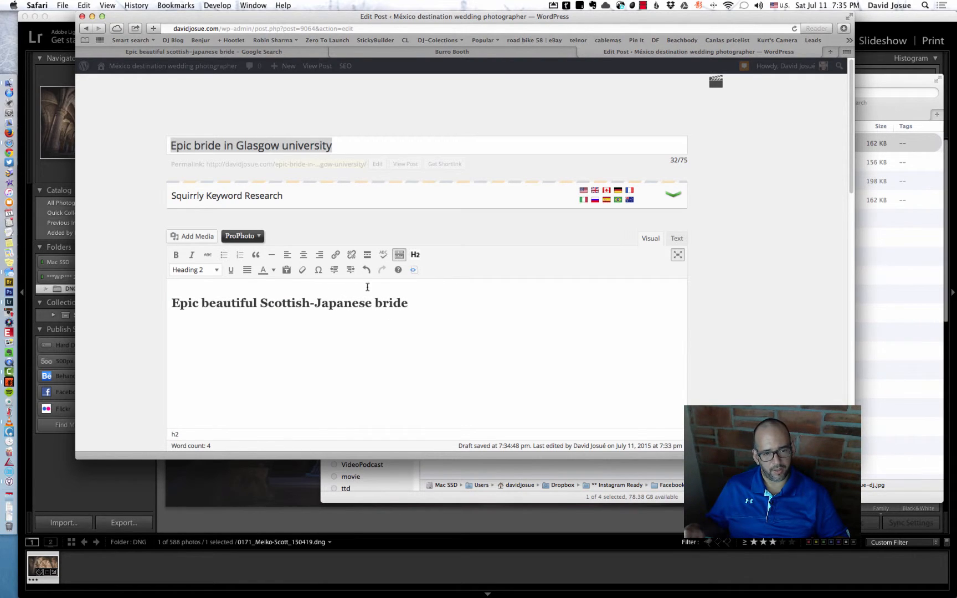
{"action": "triple_click", "coordinate": [336, 296]}
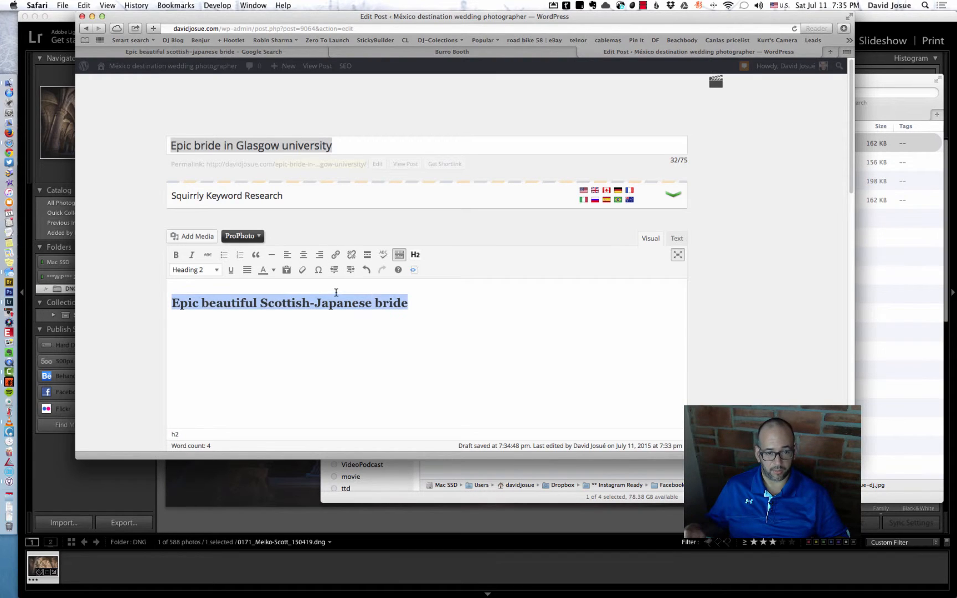
{"action": "left_click", "coordinate": [309, 255]}
{"action": "left_click", "coordinate": [434, 341]}
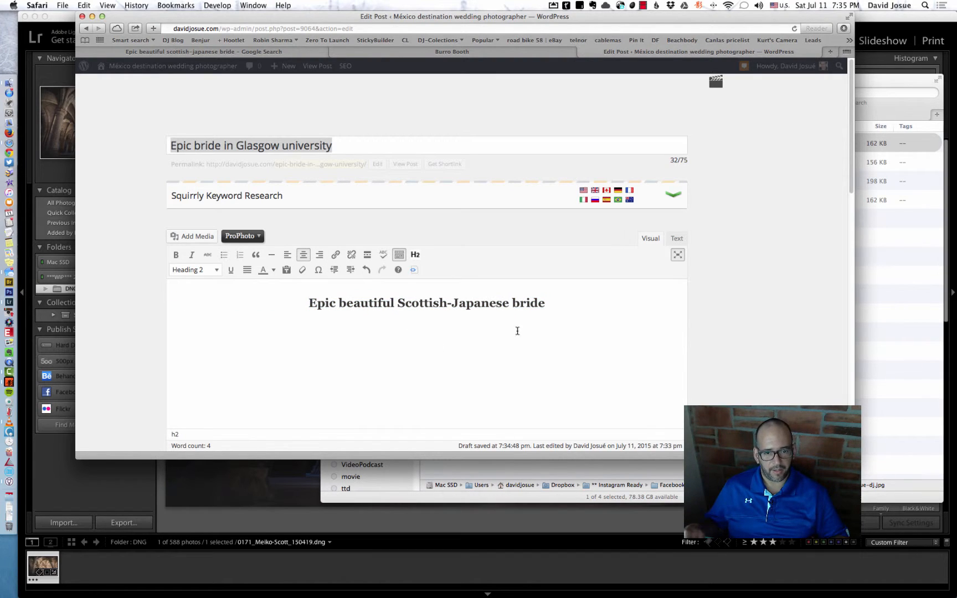
{"action": "key", "text": "Return"}
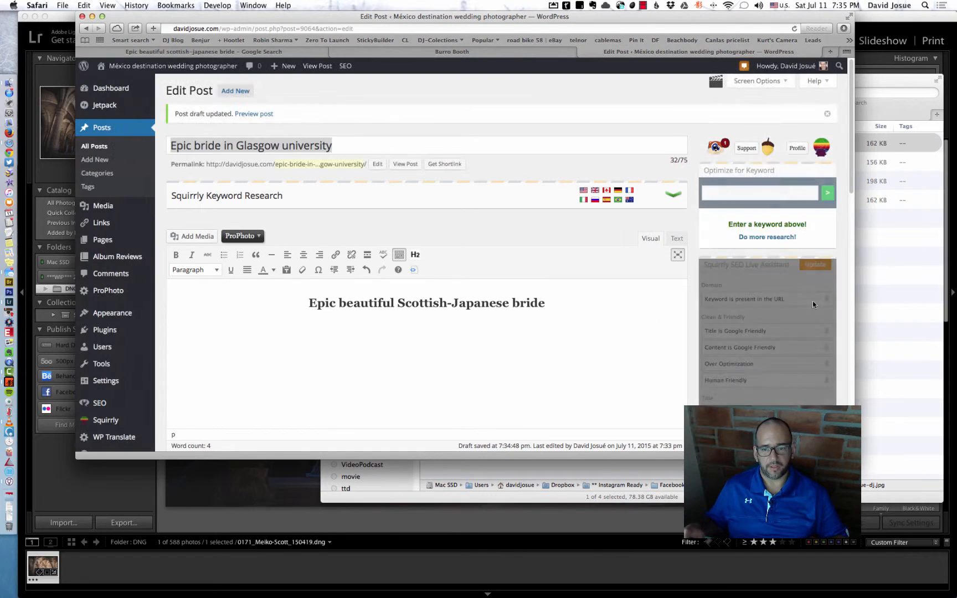
Switch to Finder and upload the "01-Scotland-Glasgow-University-weddings-bride" photo into the WordPress post's media library.
{"action": "left_click", "coordinate": [912, 308]}
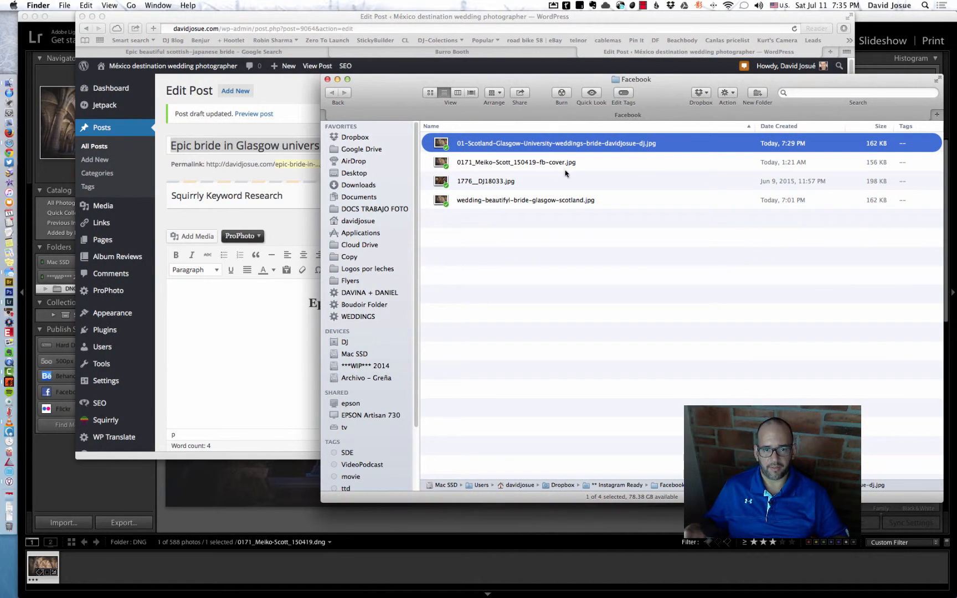
{"action": "key", "text": "super+a"}
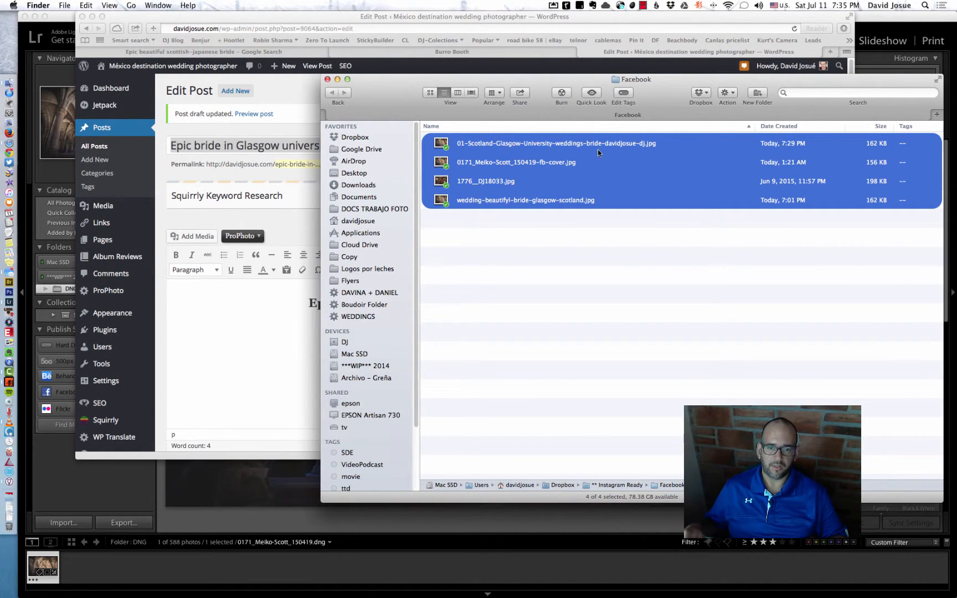
{"action": "left_click_drag", "start_coordinate": [572, 142], "coordinate": [581, 310]}
{"action": "left_click", "coordinate": [658, 301]}
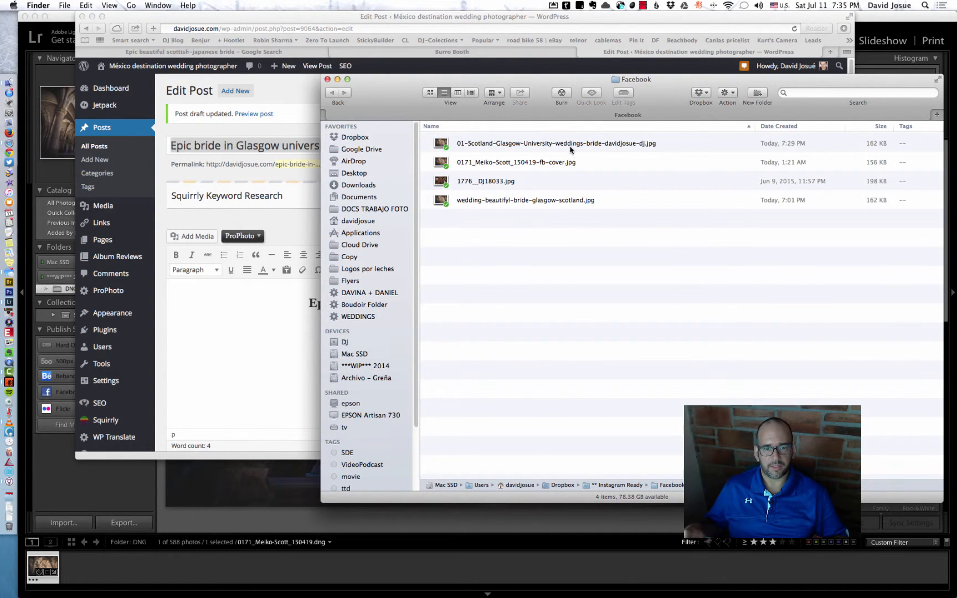
{"action": "left_click", "coordinate": [571, 147]}
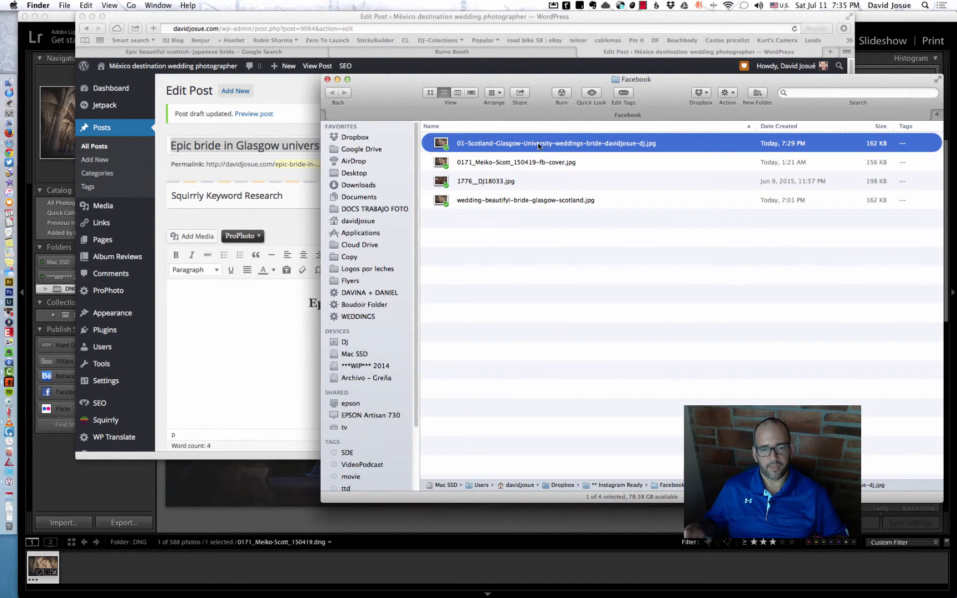
{"action": "left_click_drag", "start_coordinate": [537, 146], "coordinate": [271, 366]}
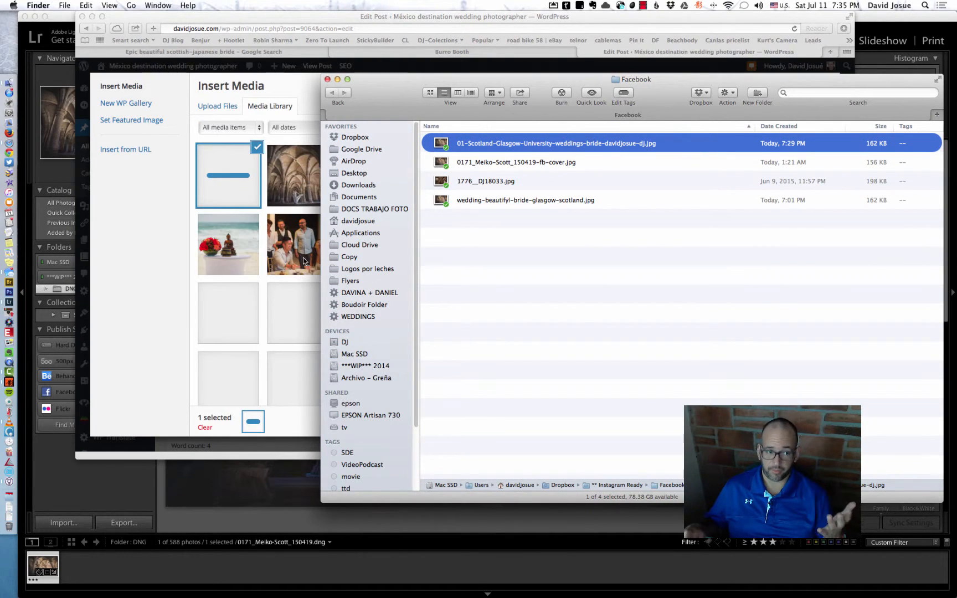
{"action": "left_click", "coordinate": [288, 16]}
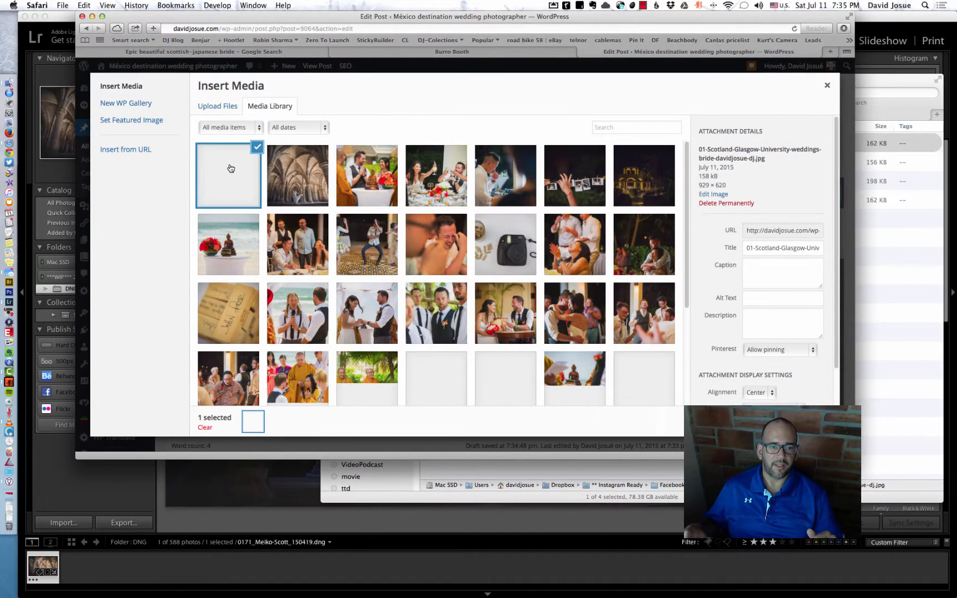
Replace the uploaded photo's title with the copied phrase "Epic beautiful scottish-japanese bride" and insert the photo into the post.
{"action": "left_click", "coordinate": [768, 251]}
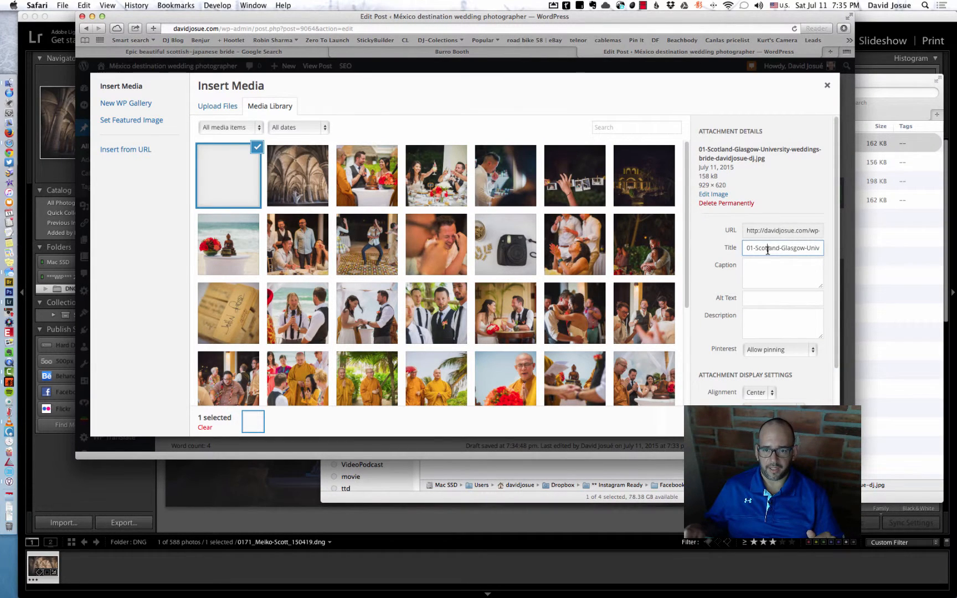
{"action": "triple_click", "coordinate": [768, 250]}
{"action": "type", "text": "Ep"}
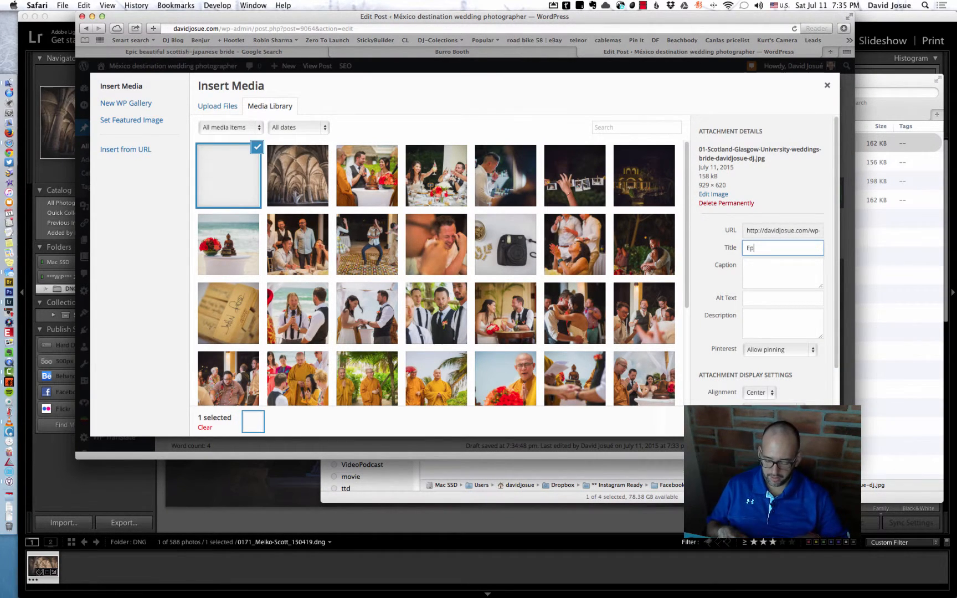
{"action": "type", "text": "ic beauti"}
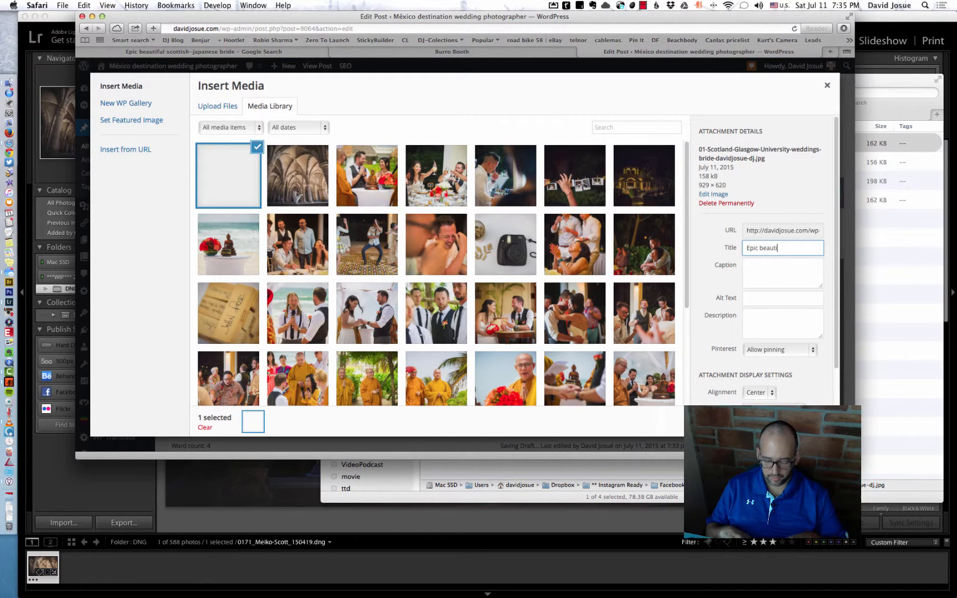
{"action": "key", "text": "BackSpace"}
{"action": "key", "text": "BackSpace"}
{"action": "key", "text": "BackSpace"}
{"action": "type", "text": "Epic beautiful scottish-japanese bride"}
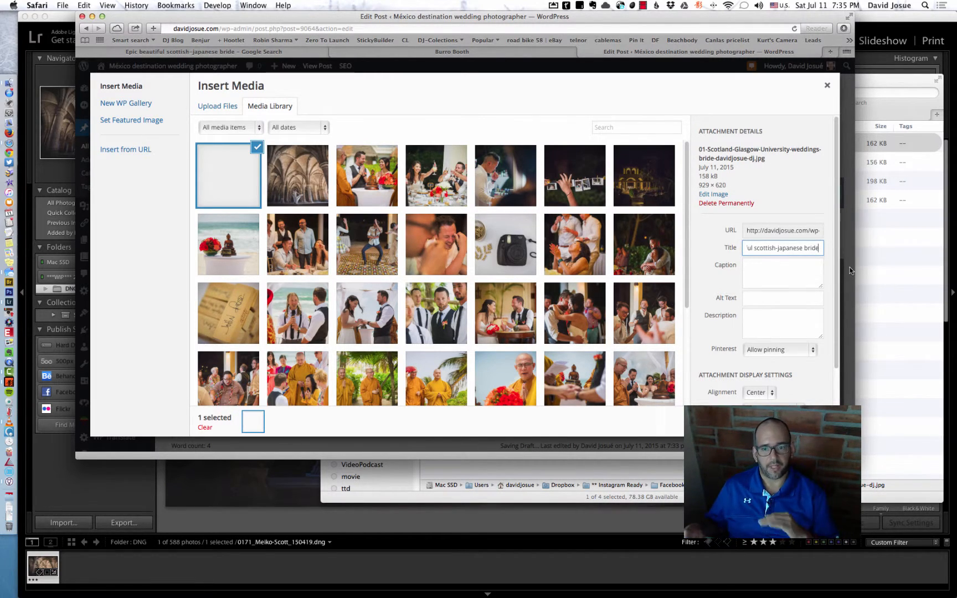
{"action": "left_click", "coordinate": [802, 422]}
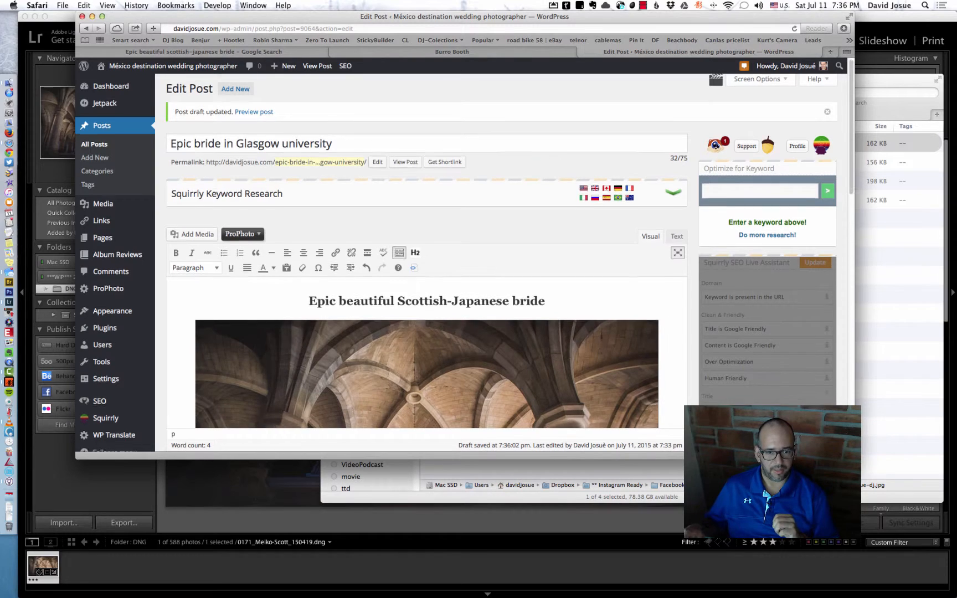
Write "So excited to show this teaser of my beloved friend who marriend in epic Glasgow University." in a new paragraph below the photo.
{"action": "scroll", "coordinate": [550, 318], "scroll_direction": "down", "scroll_amount": 5}
{"action": "scroll", "coordinate": [601, 336], "scroll_direction": "down", "scroll_amount": 3}
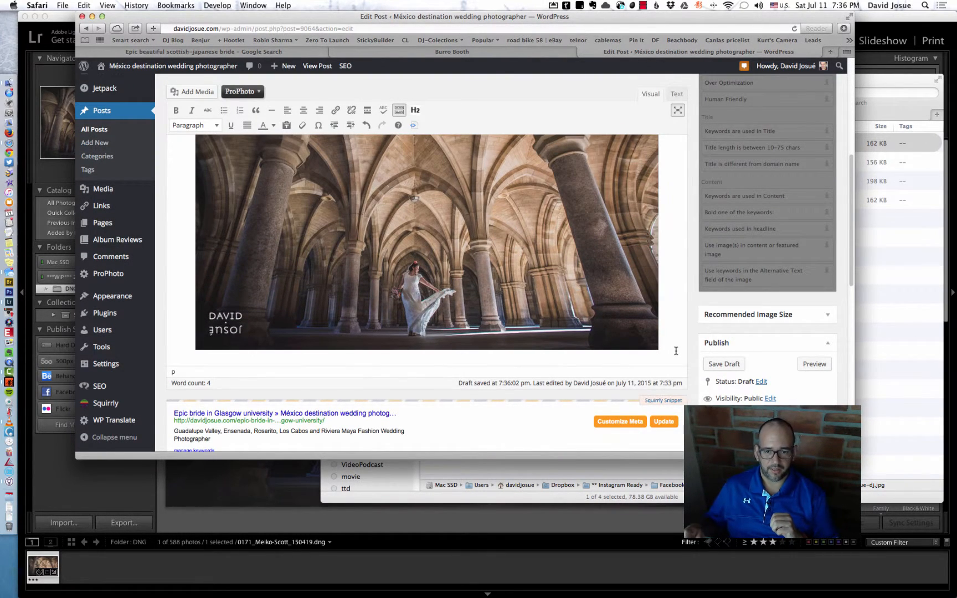
{"action": "key", "text": "Return"}
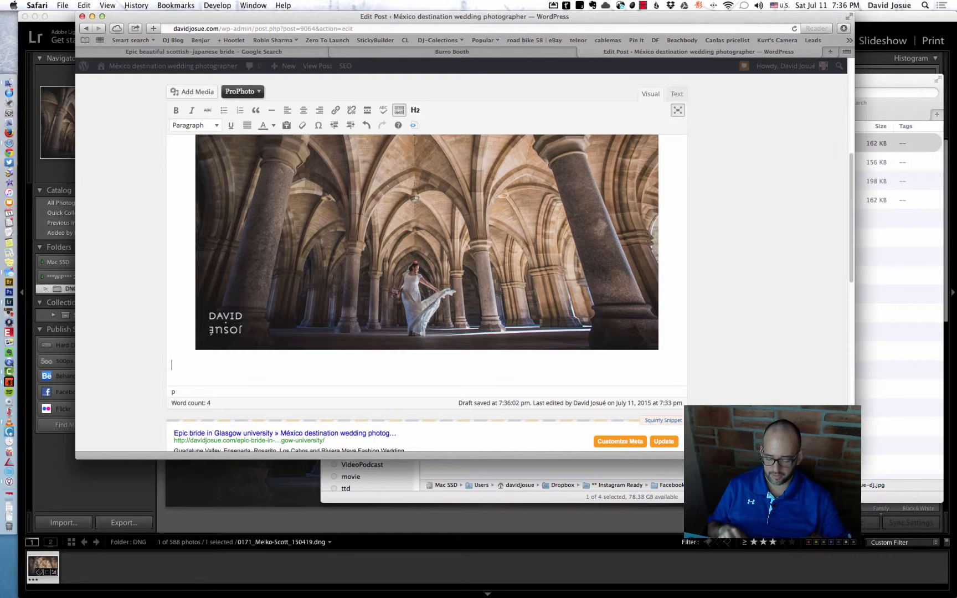
{"action": "type", "text": "So excited to"}
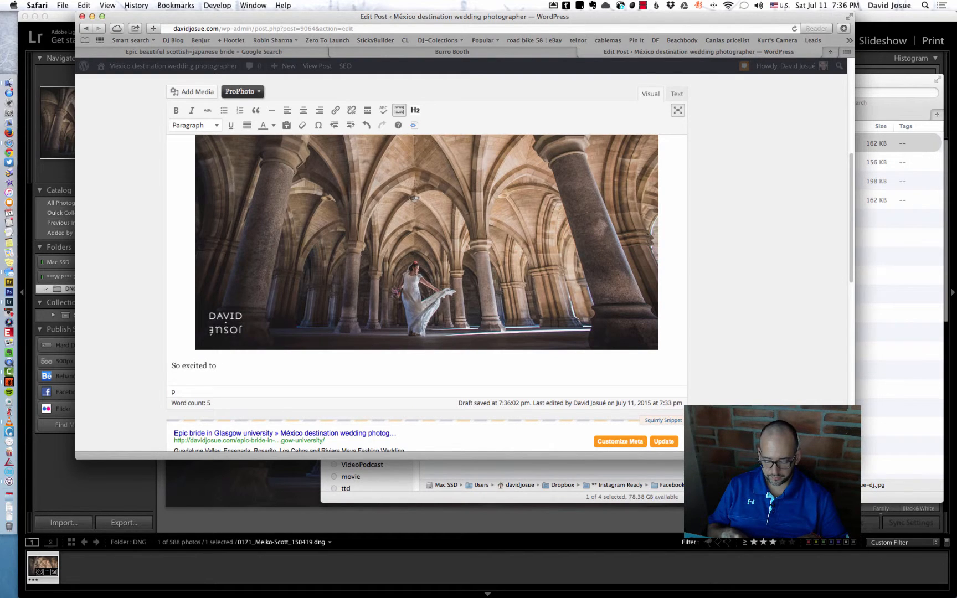
{"action": "type", "text": "sh"}
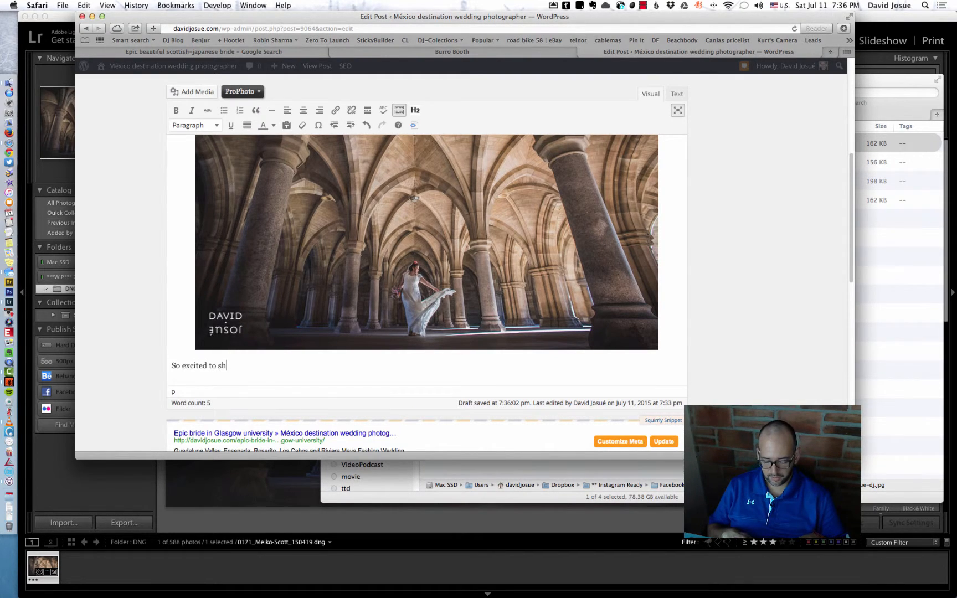
{"action": "type", "text": "ow yhi"}
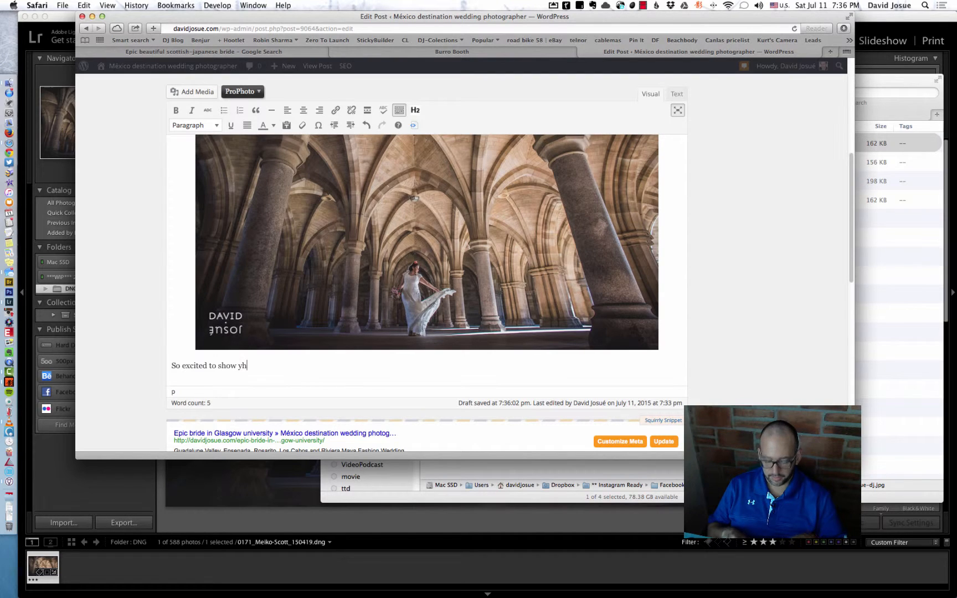
{"action": "key", "text": "BackSpace"}
{"action": "key", "text": "BackSpace"}
{"action": "key", "text": "BackSpace"}
{"action": "type", "text": "hi"}
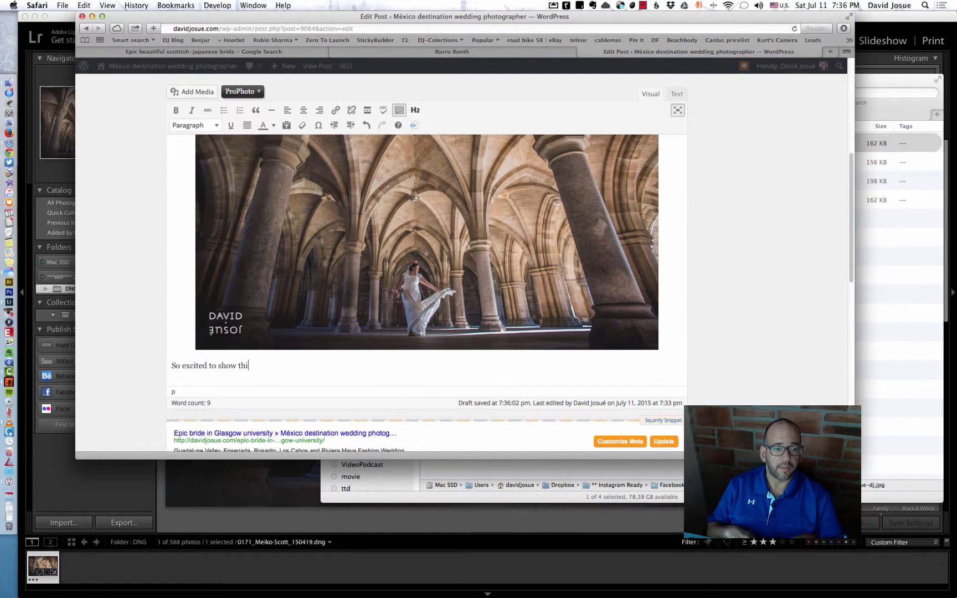
{"action": "type", "text": "s teaser of "}
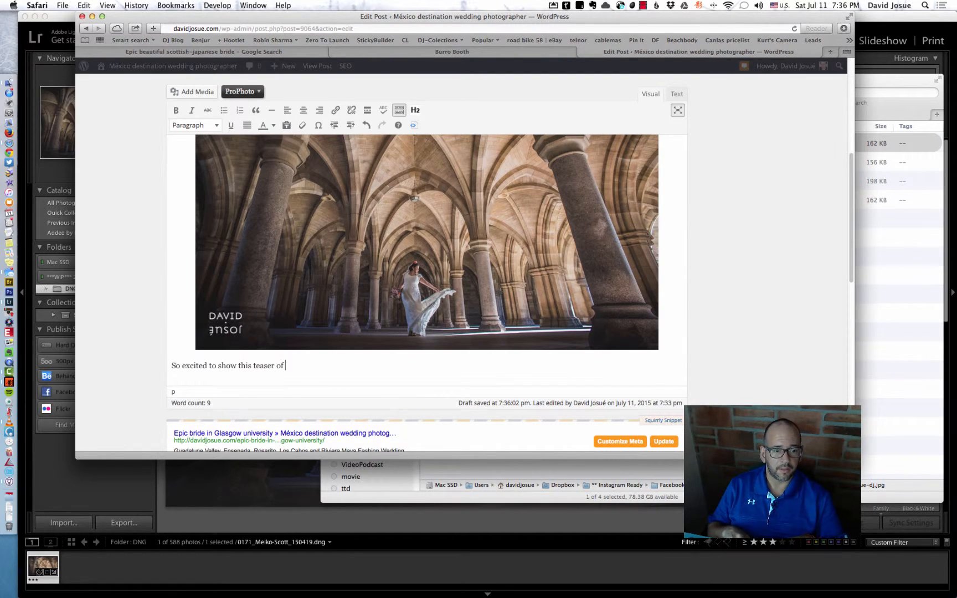
{"action": "type", "text": "my beloved"}
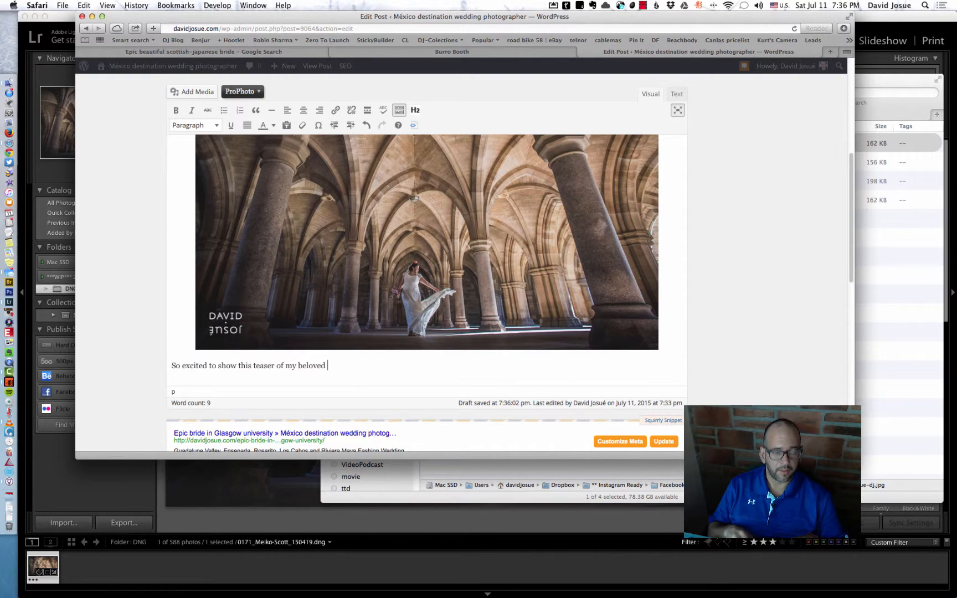
{"action": "type", "text": " friend"}
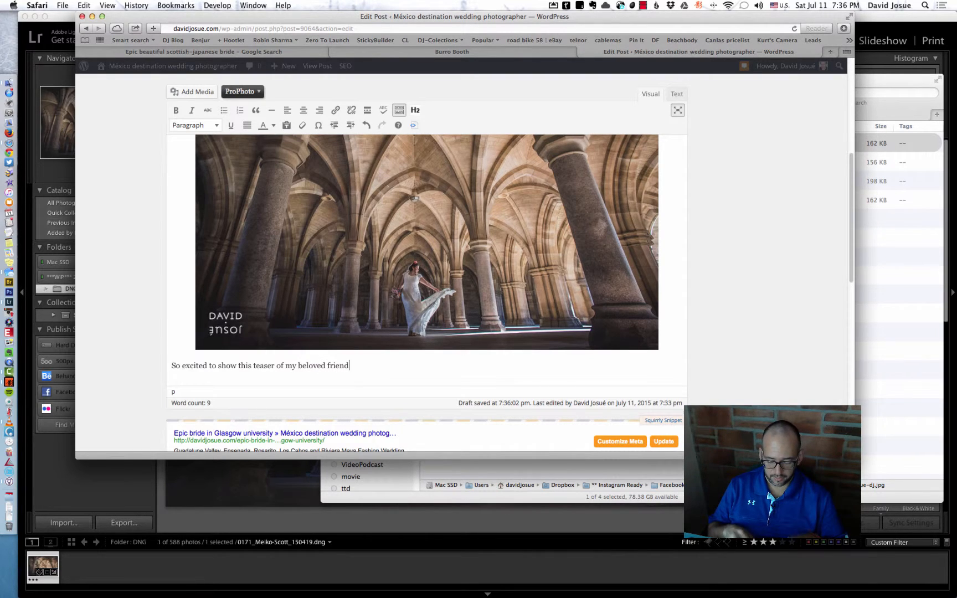
{"action": "type", "text": " who marriend in epic"}
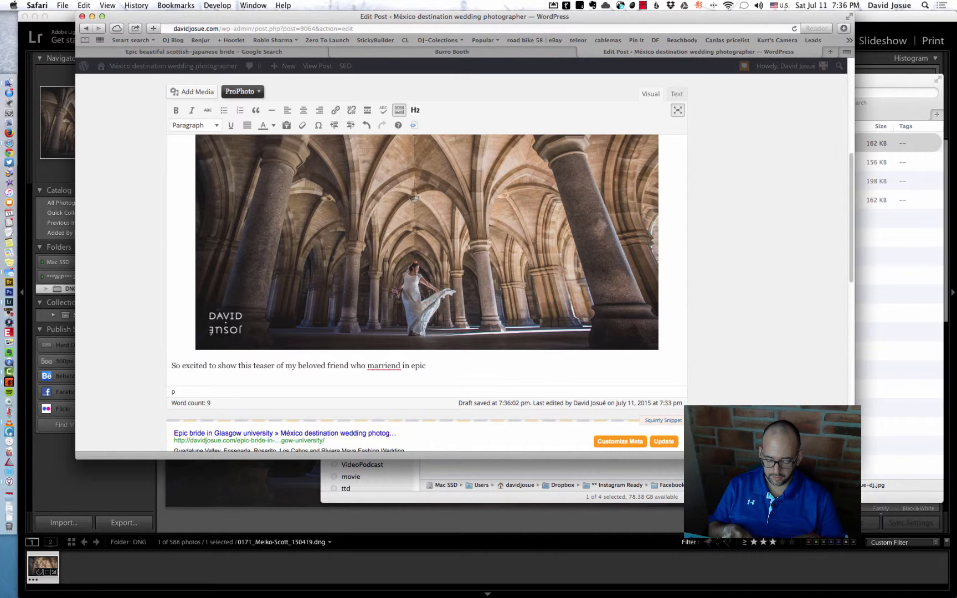
{"action": "type", "text": " Glasgow "}
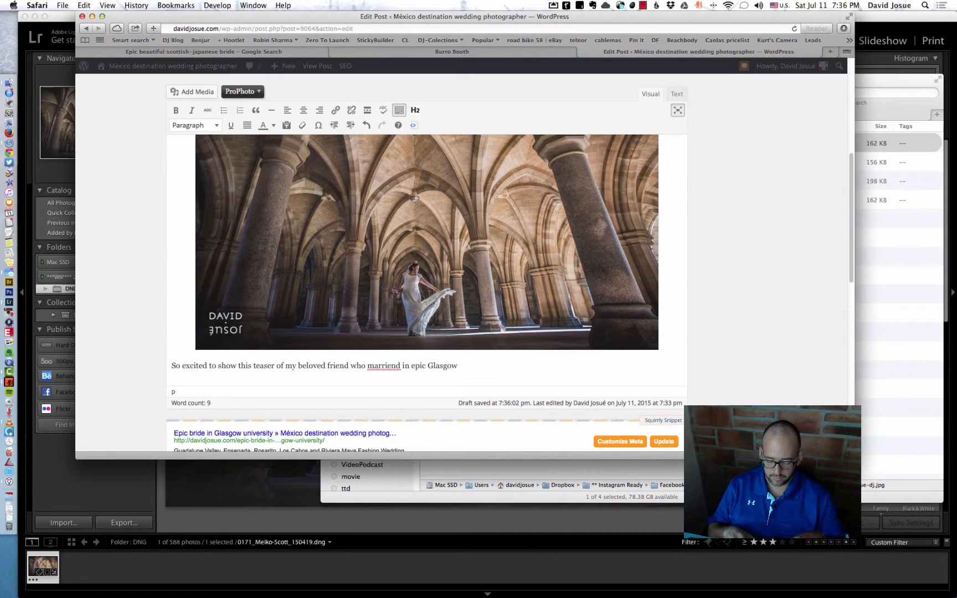
{"action": "type", "text": "Univers"}
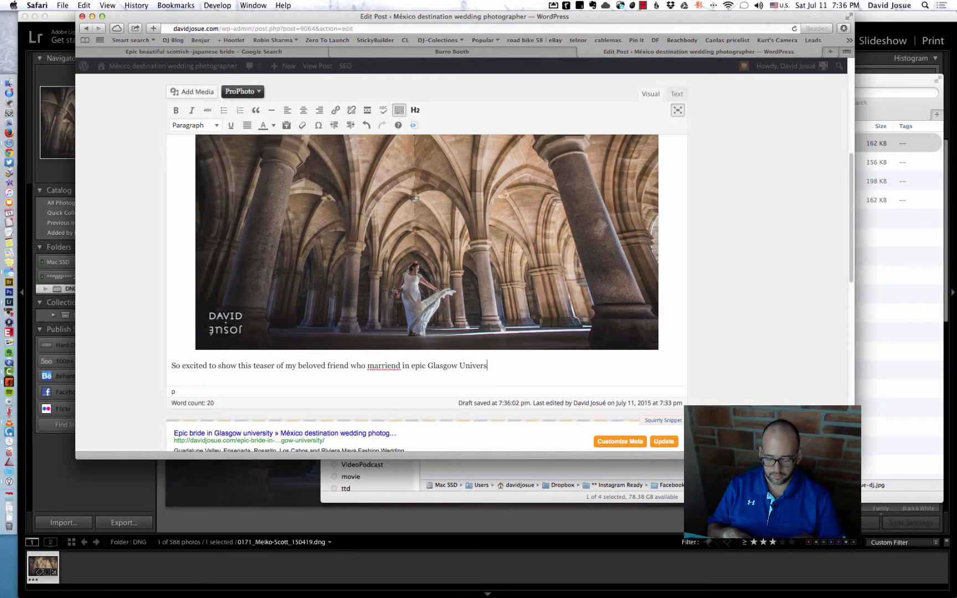
{"action": "type", "text": "ity."}
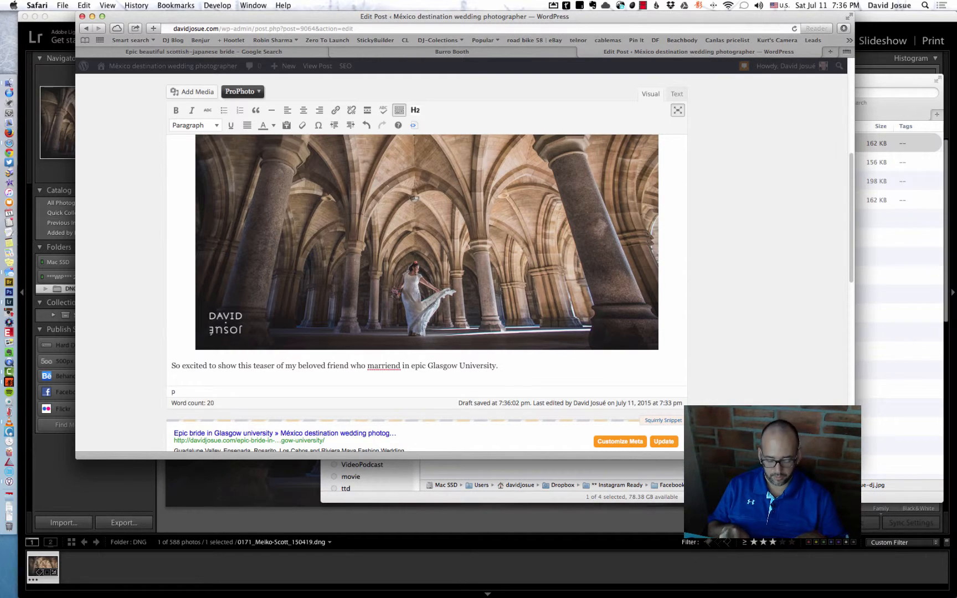
{"action": "type", "text": " Stay tuned"}
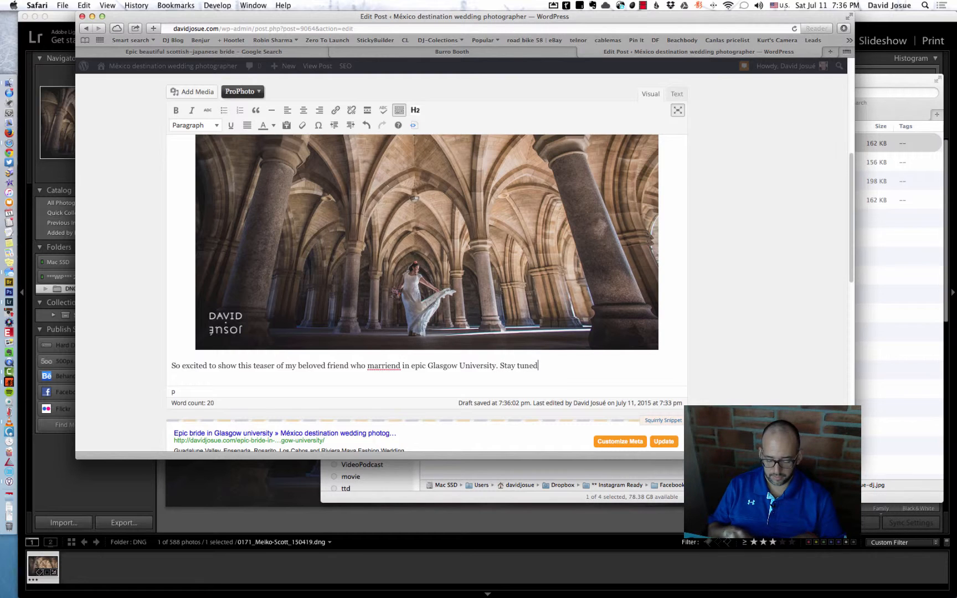
{"action": "type", "text": " for next week,"}
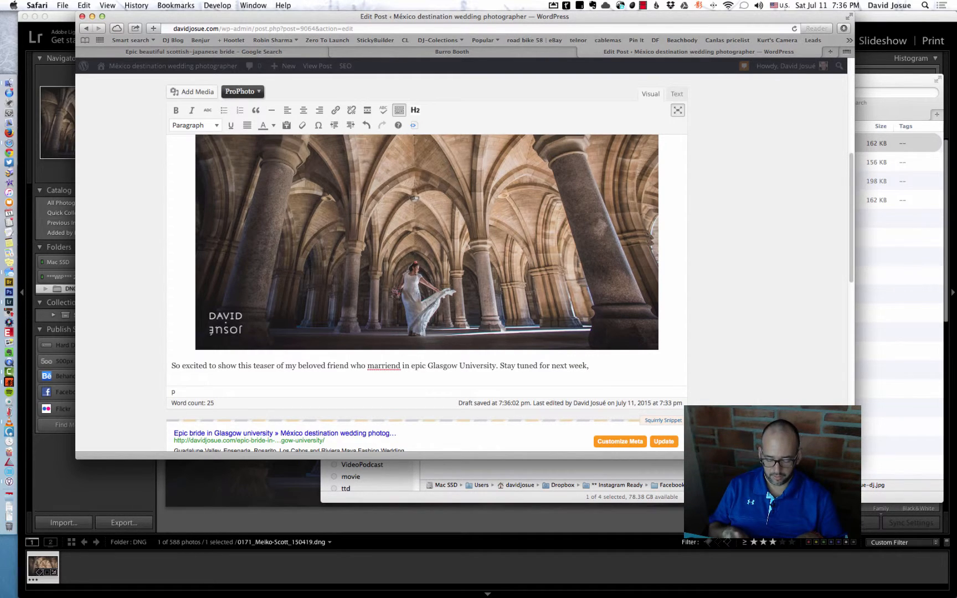
Continue the paragraph with "Stay tuned for next week, I'm doing a long post for her." and add blank lines below it.
{"action": "type", "text": "oing a long post fo"}
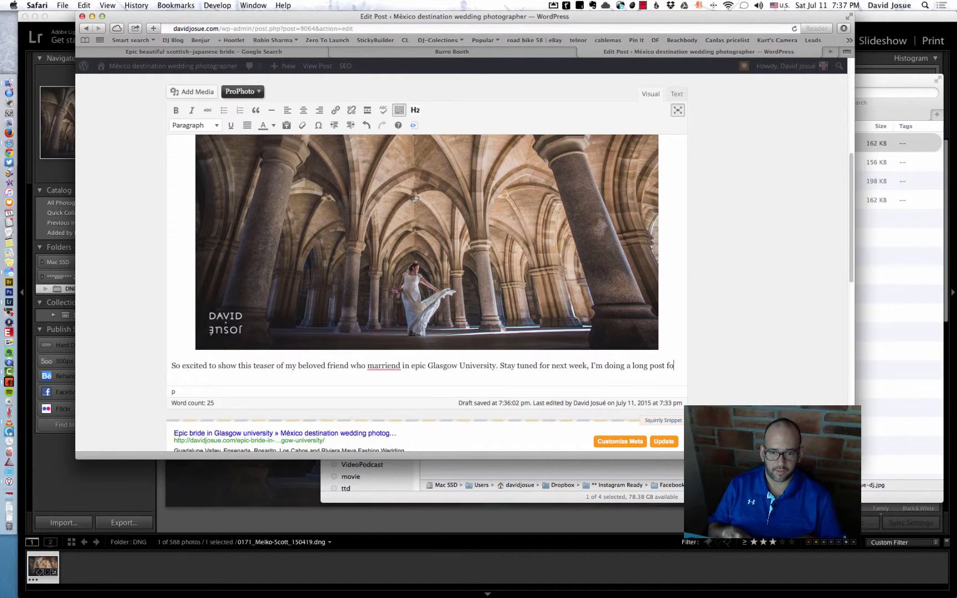
{"action": "type", "text": "her."}
{"action": "key", "text": "Return"}
{"action": "key", "text": "Return"}
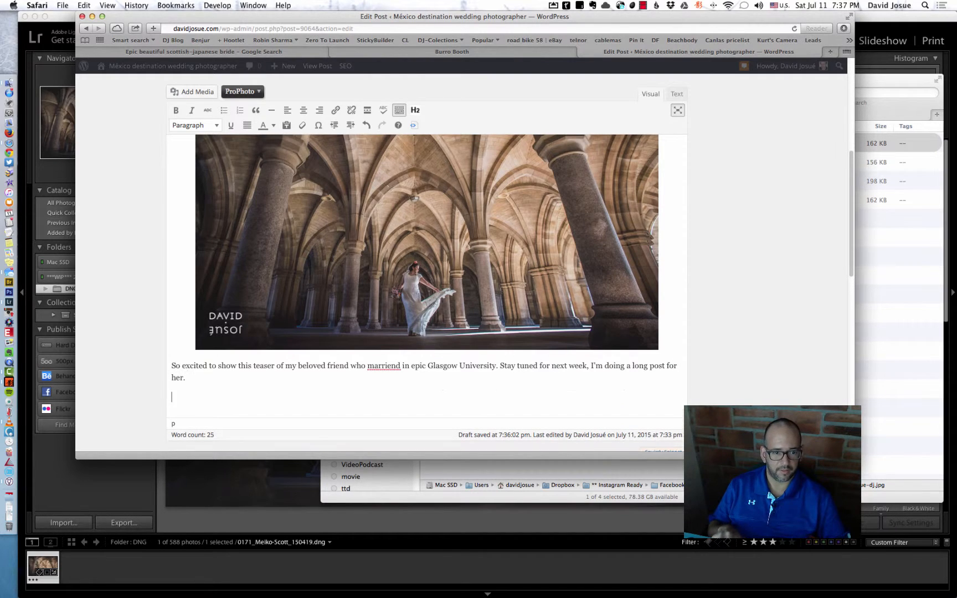
Correct the misspelled "marriend" to "married" using the spelling suggestion and return to the empty line below the paragraph.
{"action": "right_click", "coordinate": [388, 349]}
{"action": "left_click", "coordinate": [418, 362]}
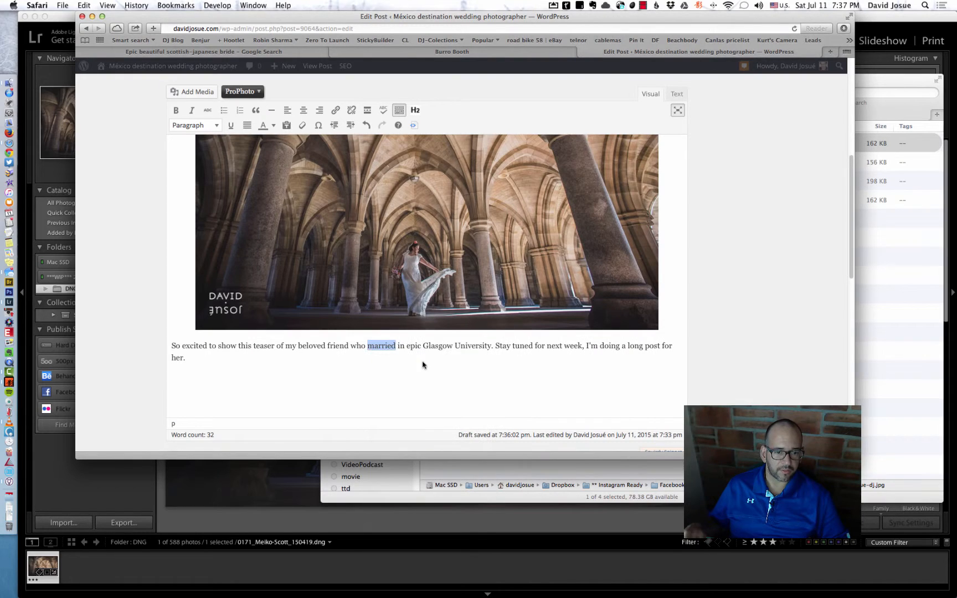
{"action": "left_click", "coordinate": [269, 375]}
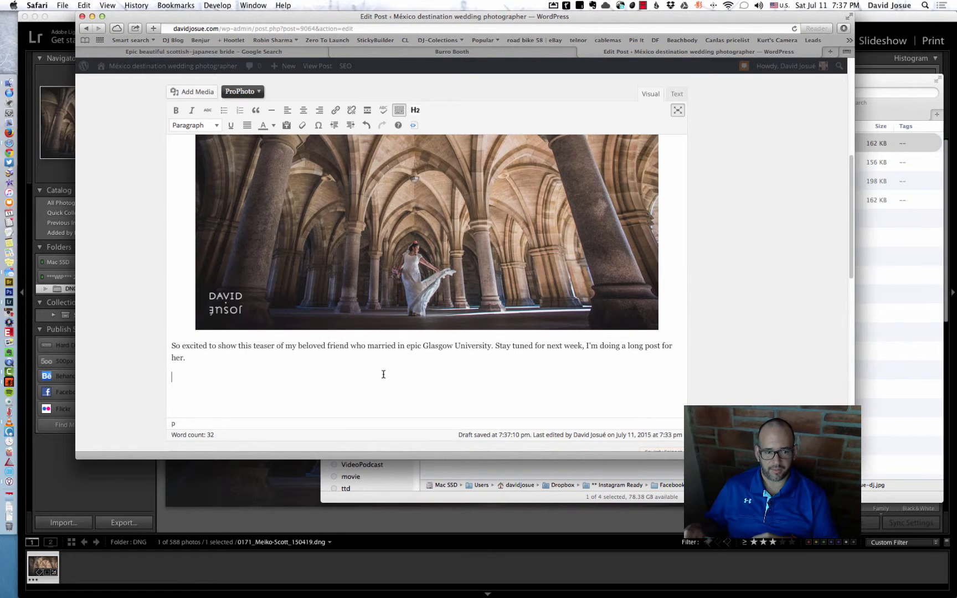
{"action": "scroll", "coordinate": [469, 244], "scroll_direction": "up", "scroll_amount": 10}
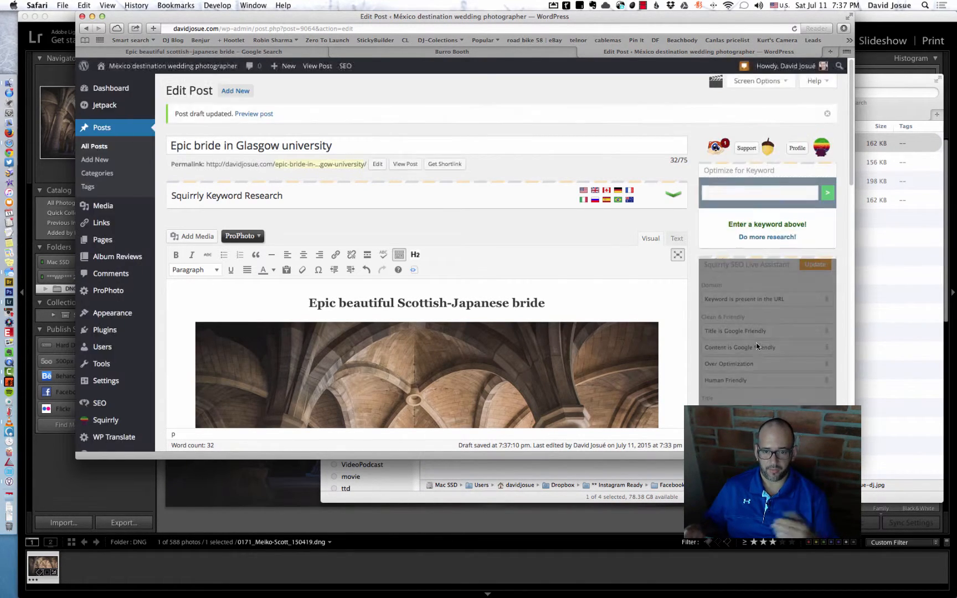
Open a preview of the draft post in a separate tab and return to the post editor.
{"action": "scroll", "coordinate": [756, 344], "scroll_direction": "down", "scroll_amount": 5}
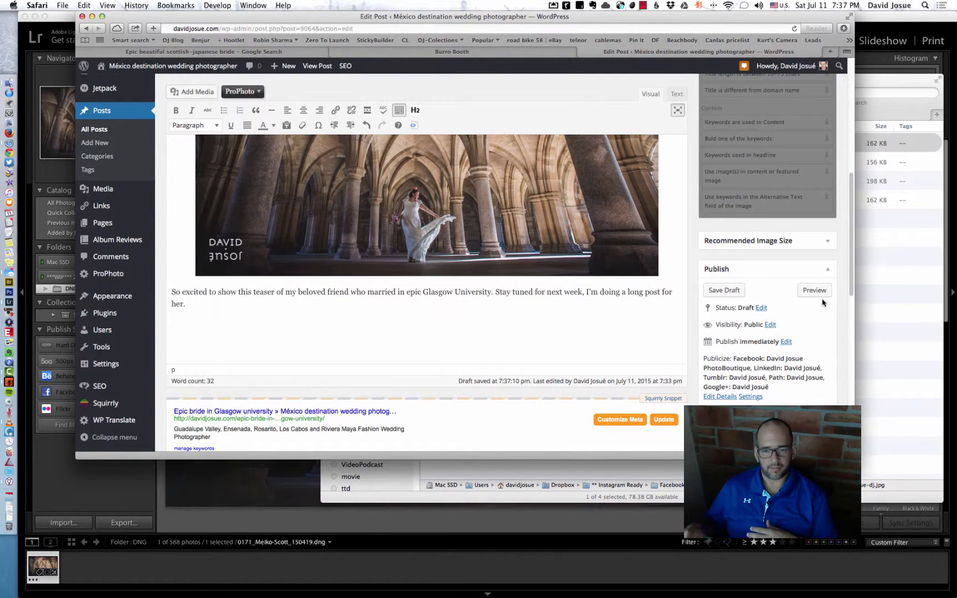
{"action": "left_click", "coordinate": [823, 292]}
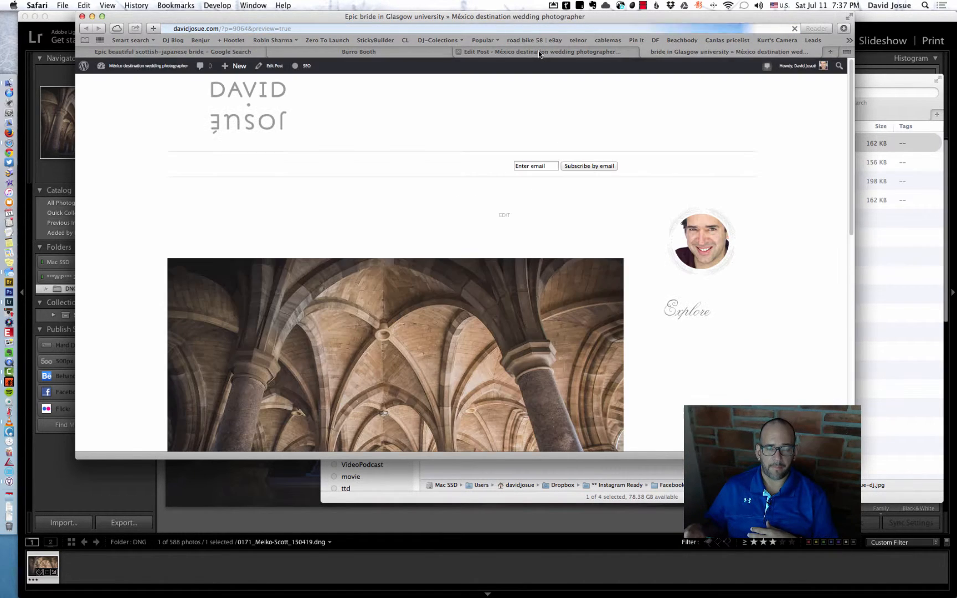
{"action": "left_click", "coordinate": [538, 51]}
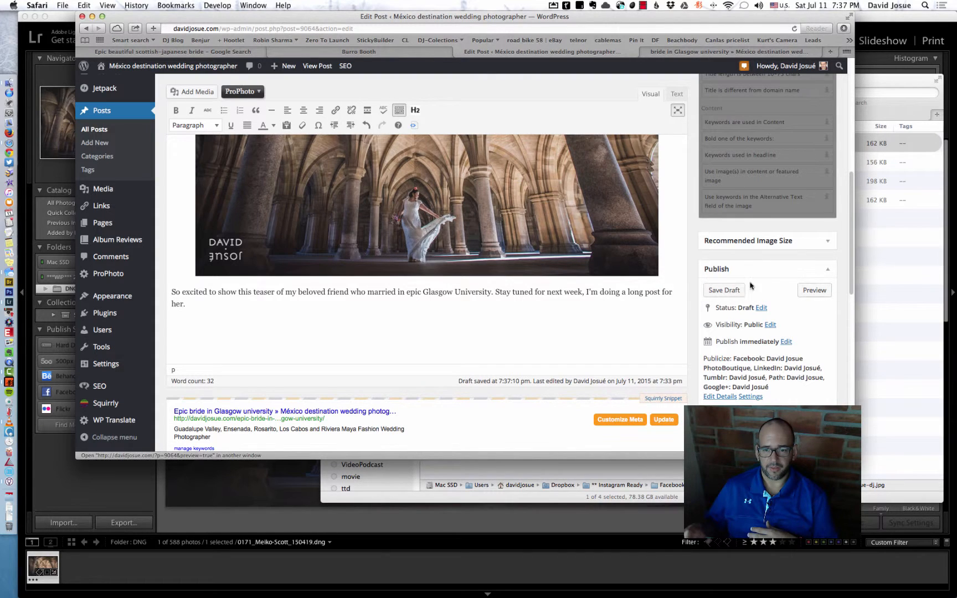
Publish the post without optimizing it for a Squirrly keyword.
{"action": "left_click", "coordinate": [730, 290]}
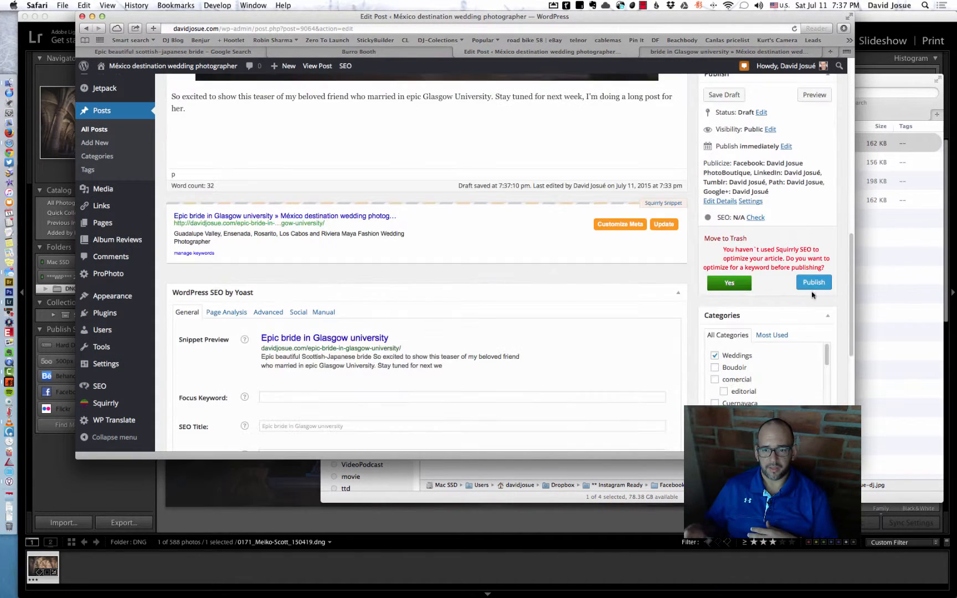
{"action": "left_click", "coordinate": [812, 283]}
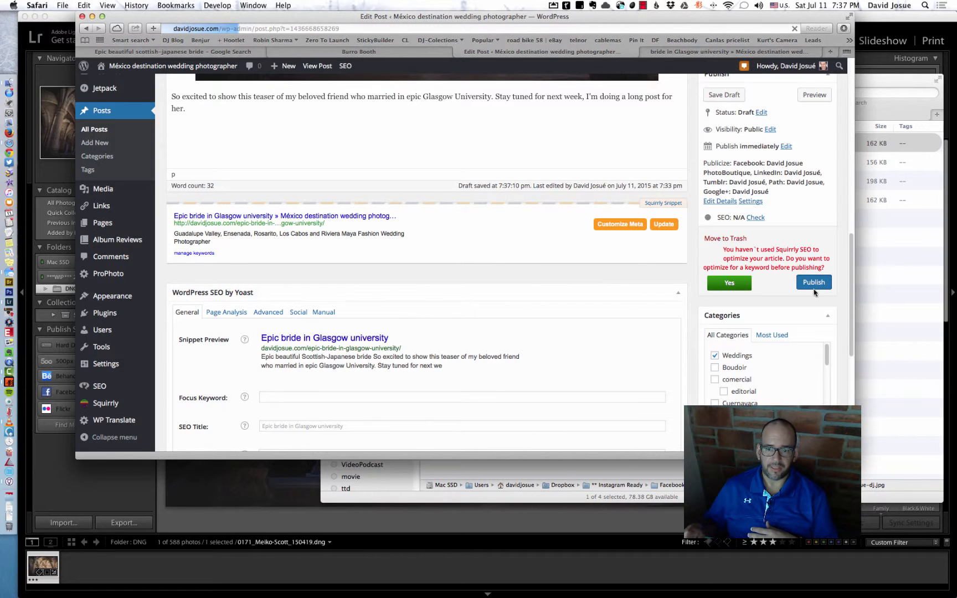
{"action": "scroll", "coordinate": [787, 234], "scroll_direction": "up", "scroll_amount": 4}
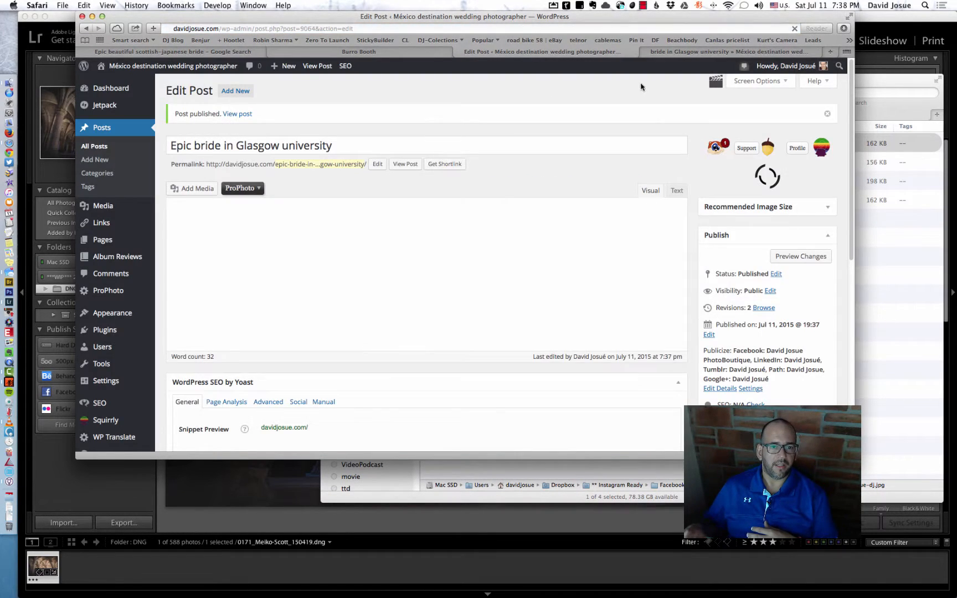
Review the post's page on the site, checking its title, heading, photo and teaser paragraph.
{"action": "left_click", "coordinate": [678, 52]}
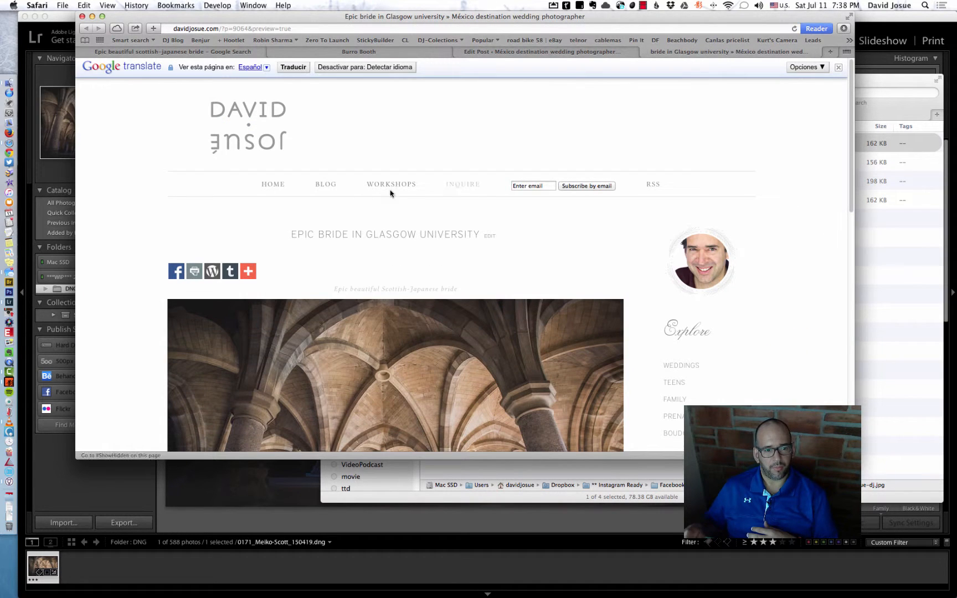
{"action": "scroll", "coordinate": [509, 208], "scroll_direction": "down", "scroll_amount": 7}
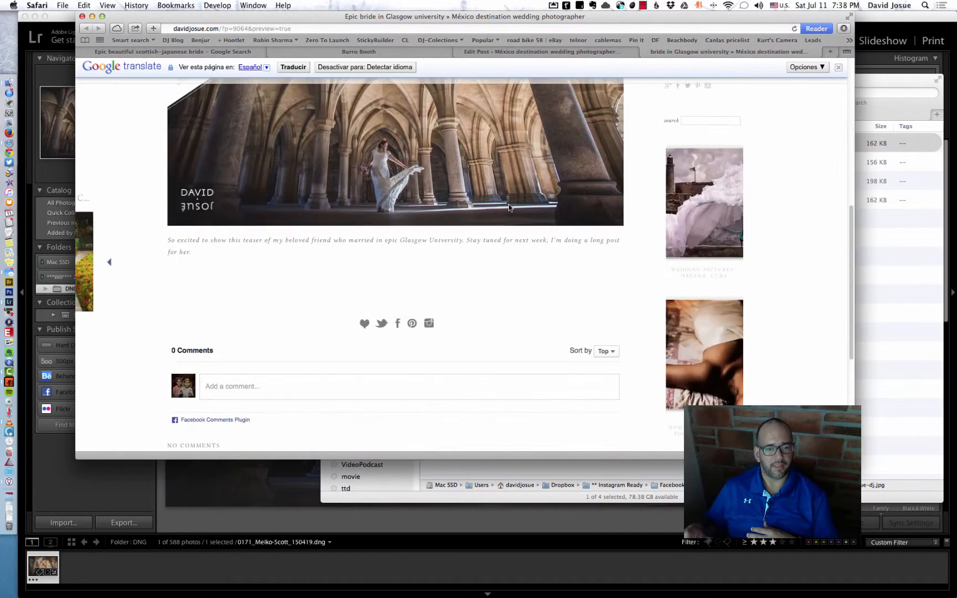
{"action": "scroll", "coordinate": [508, 207], "scroll_direction": "up", "scroll_amount": 4}
{"action": "scroll", "coordinate": [508, 208], "scroll_direction": "up", "scroll_amount": 3}
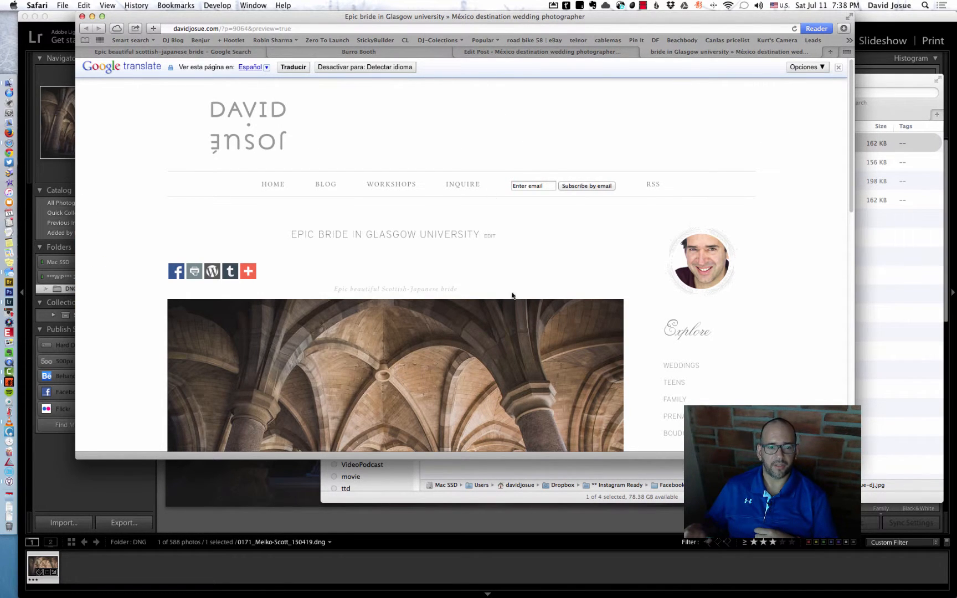
{"action": "scroll", "coordinate": [561, 319], "scroll_direction": "down", "scroll_amount": 10}
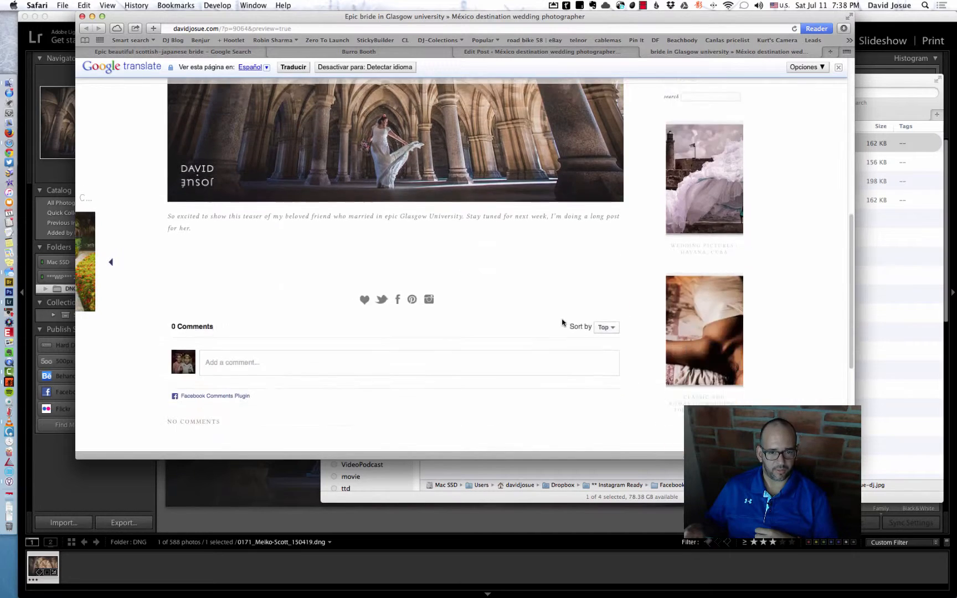
{"action": "scroll", "coordinate": [562, 323], "scroll_direction": "up", "scroll_amount": 5}
{"action": "scroll", "coordinate": [561, 323], "scroll_direction": "down", "scroll_amount": 1}
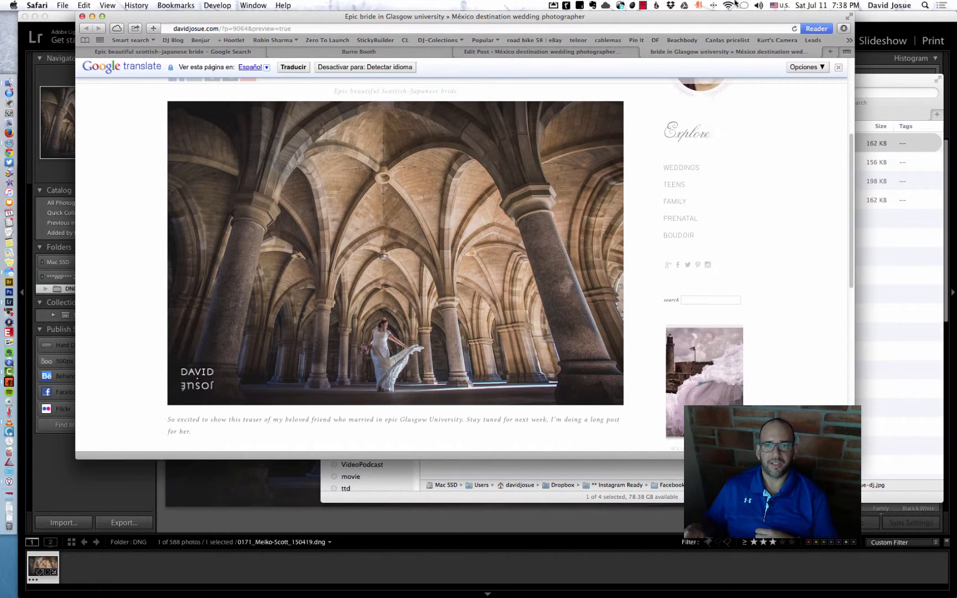
{"action": "left_click", "coordinate": [643, 6]}
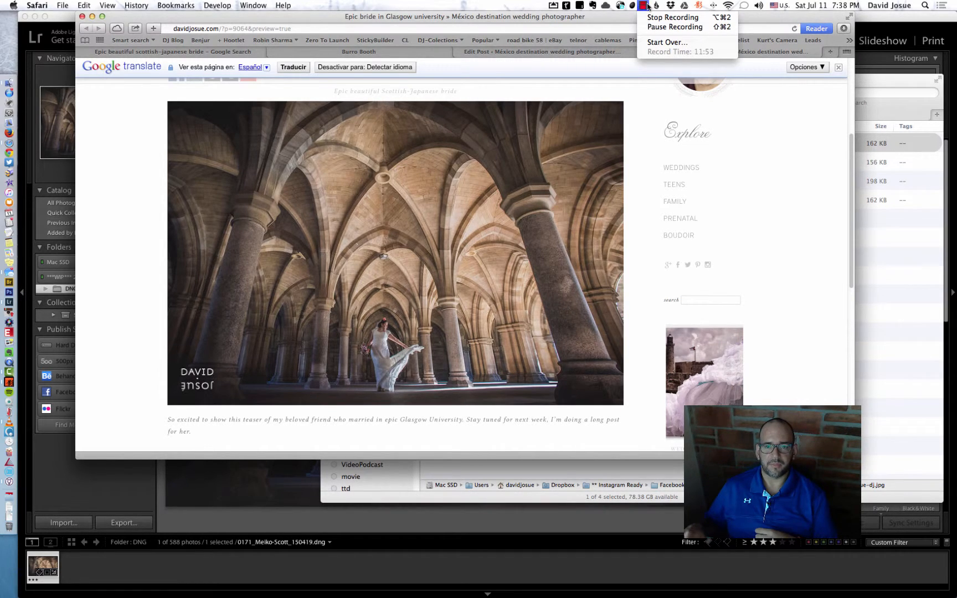
{"action": "left_click", "coordinate": [647, 20]}
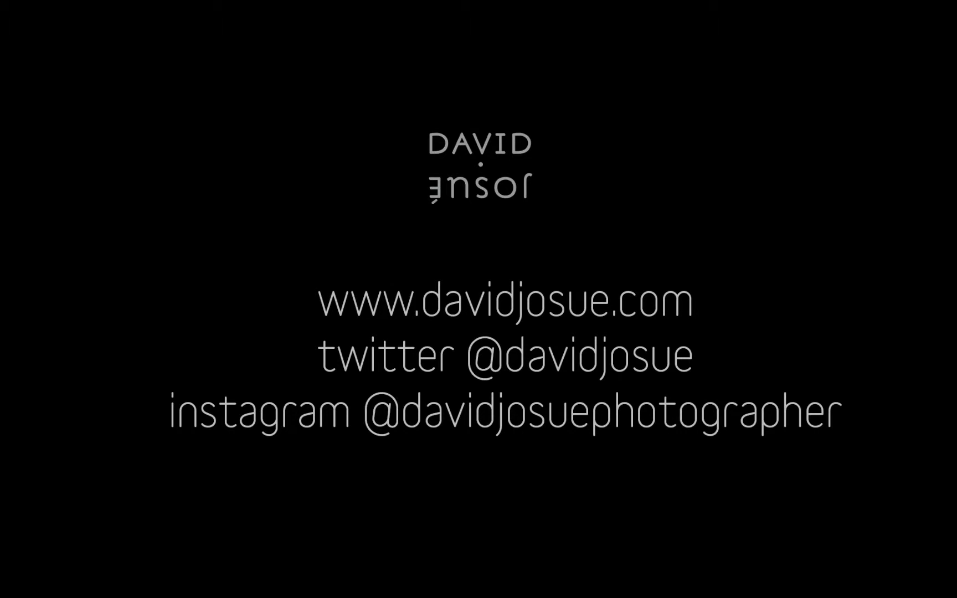